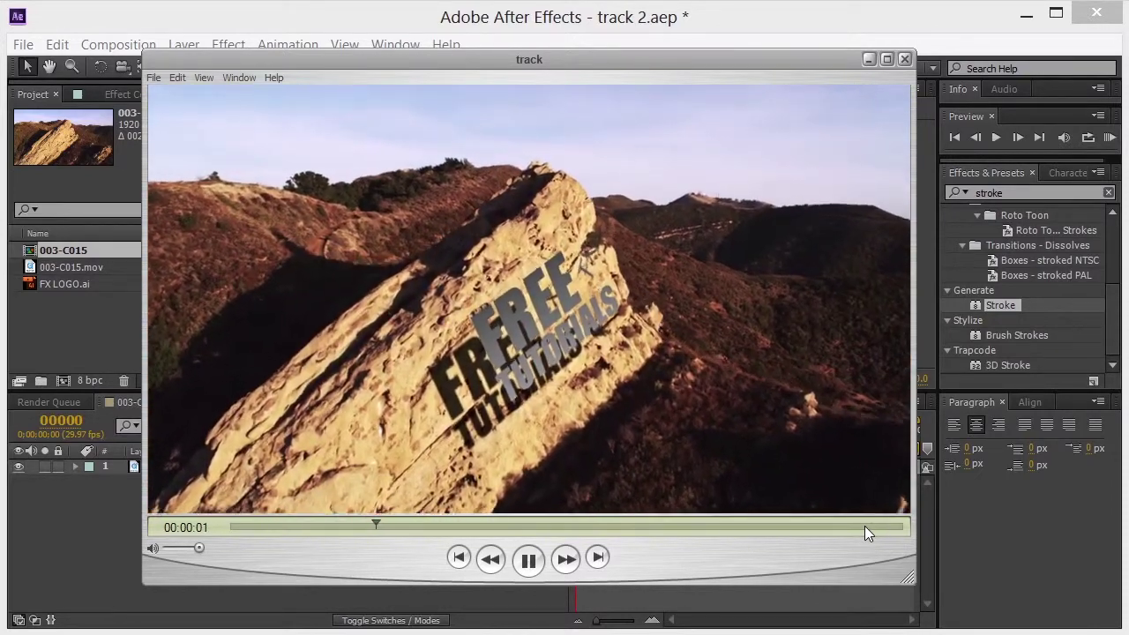
Close the render preview and apply Track Camera to the 003-C015.mov mountainside footage layer
drag(732, 520, 398, 514)
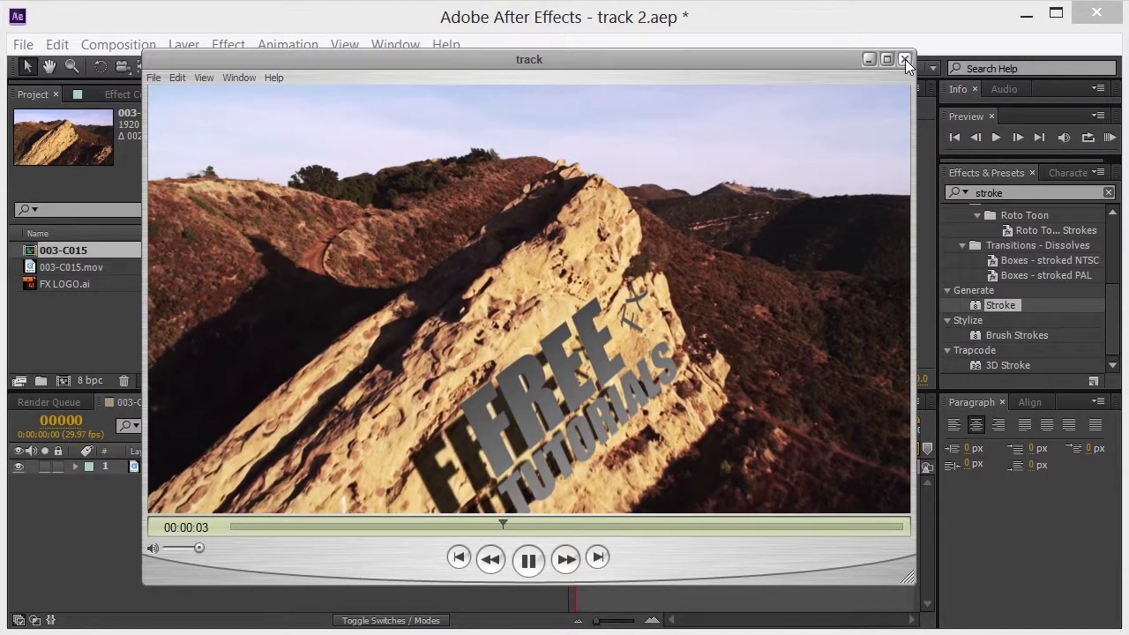
click(904, 59)
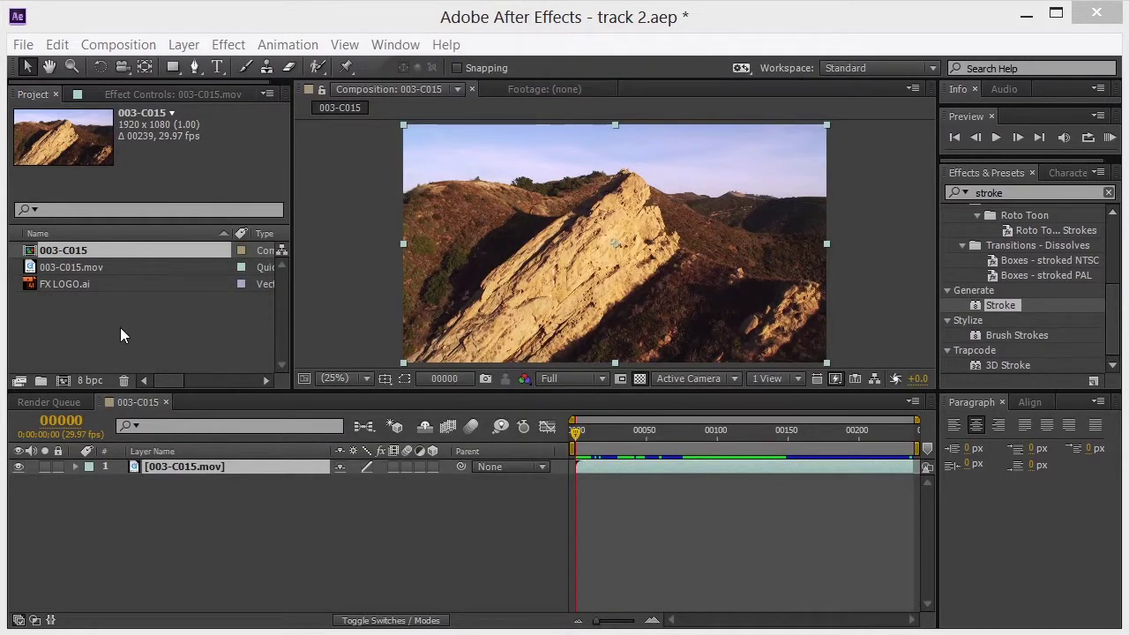
click(69, 268)
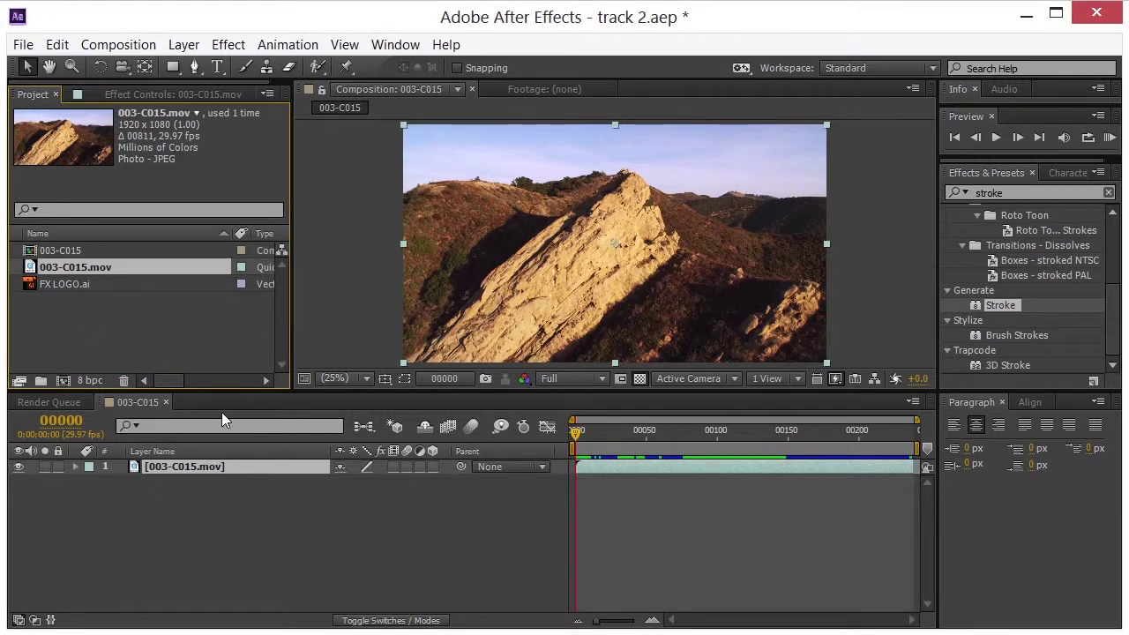
right_click(205, 464)
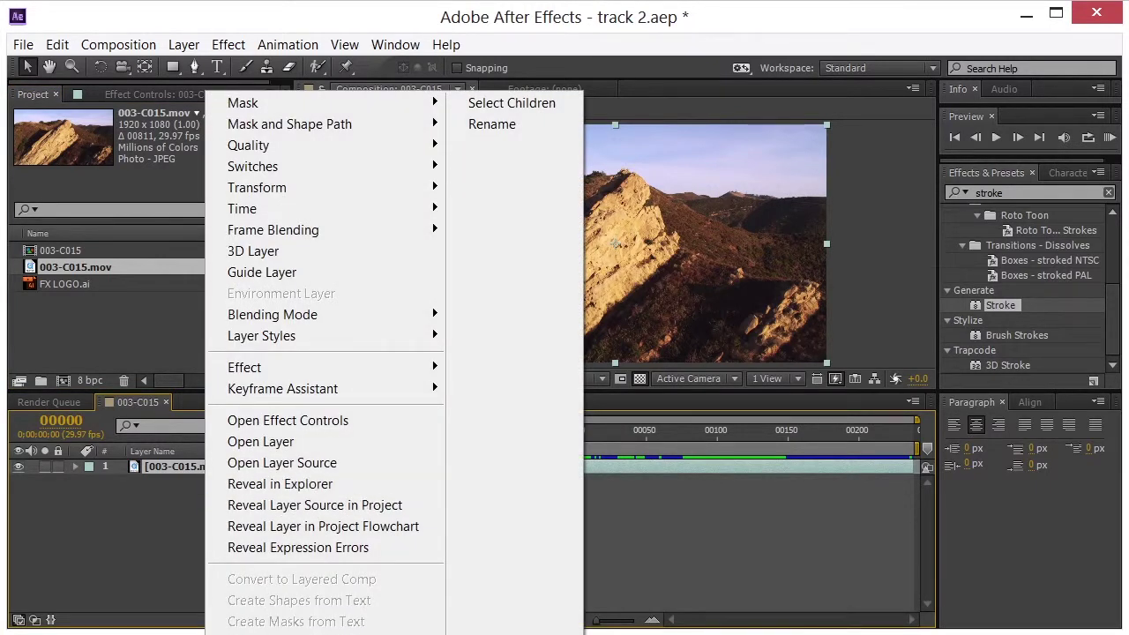
click(264, 634)
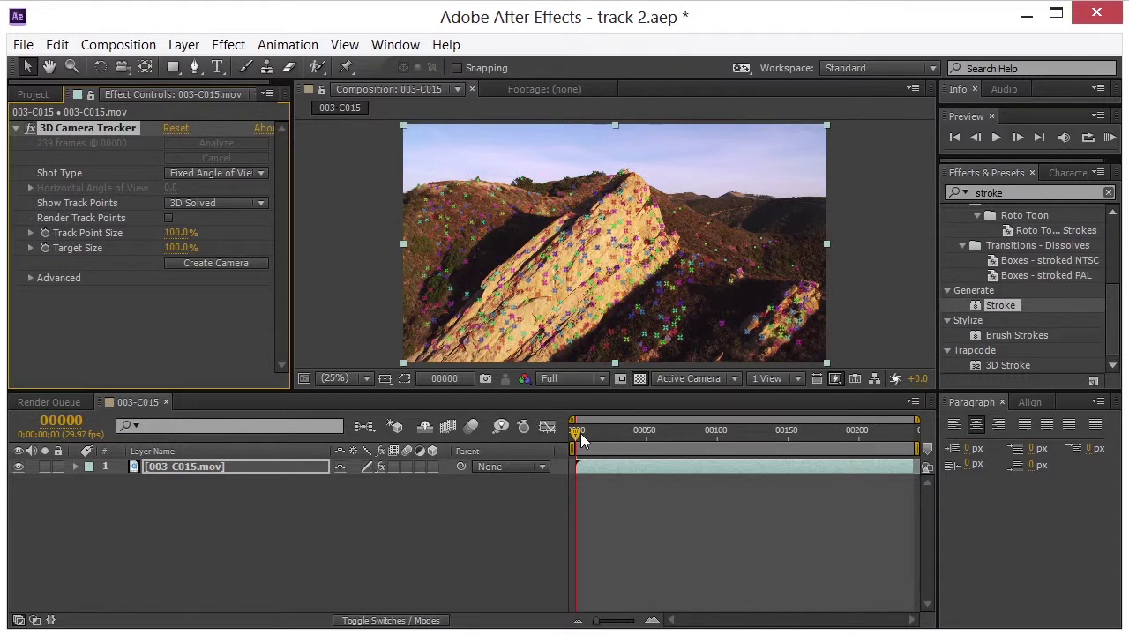
Scrub the shot to inspect track points, then expand Advanced to see the 0.45-pixel average error
drag(576, 432, 711, 461)
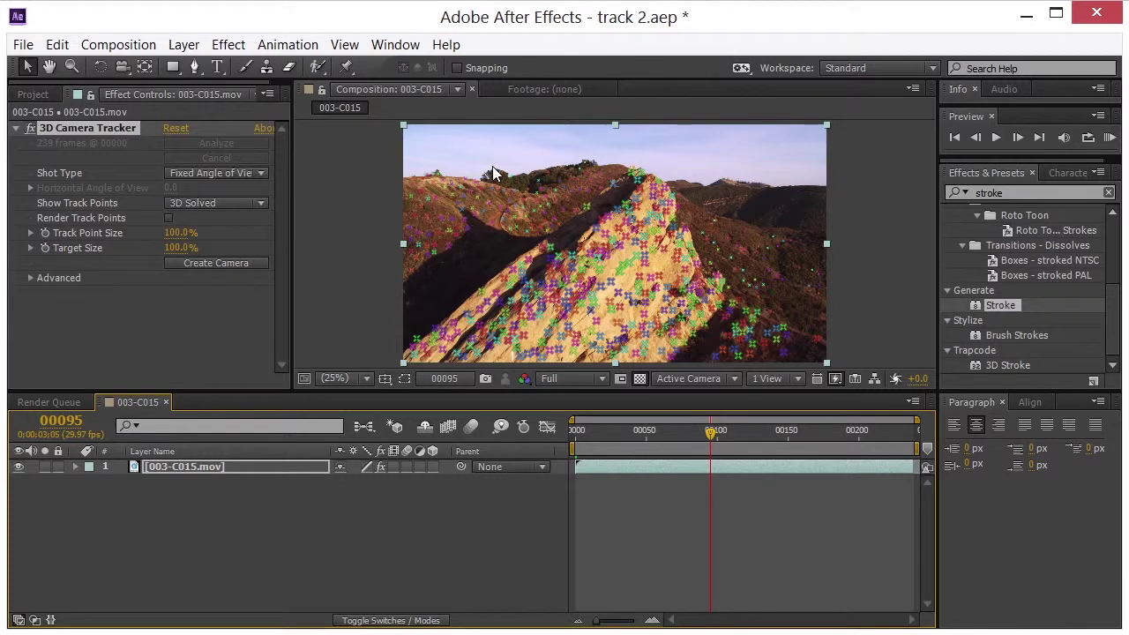
drag(708, 430, 556, 431)
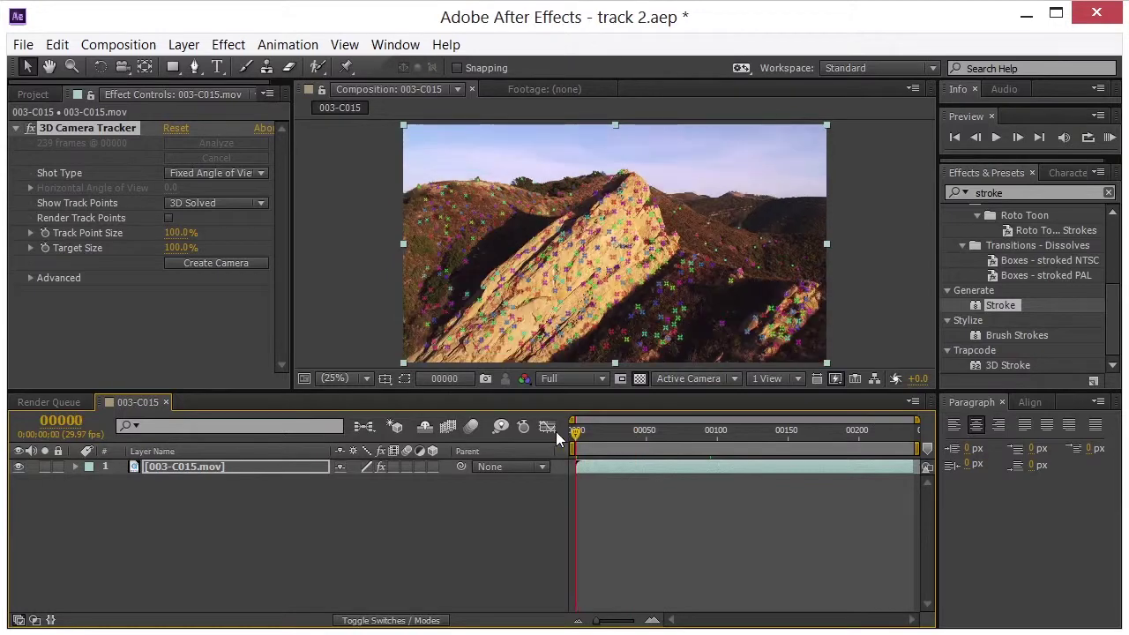
click(30, 277)
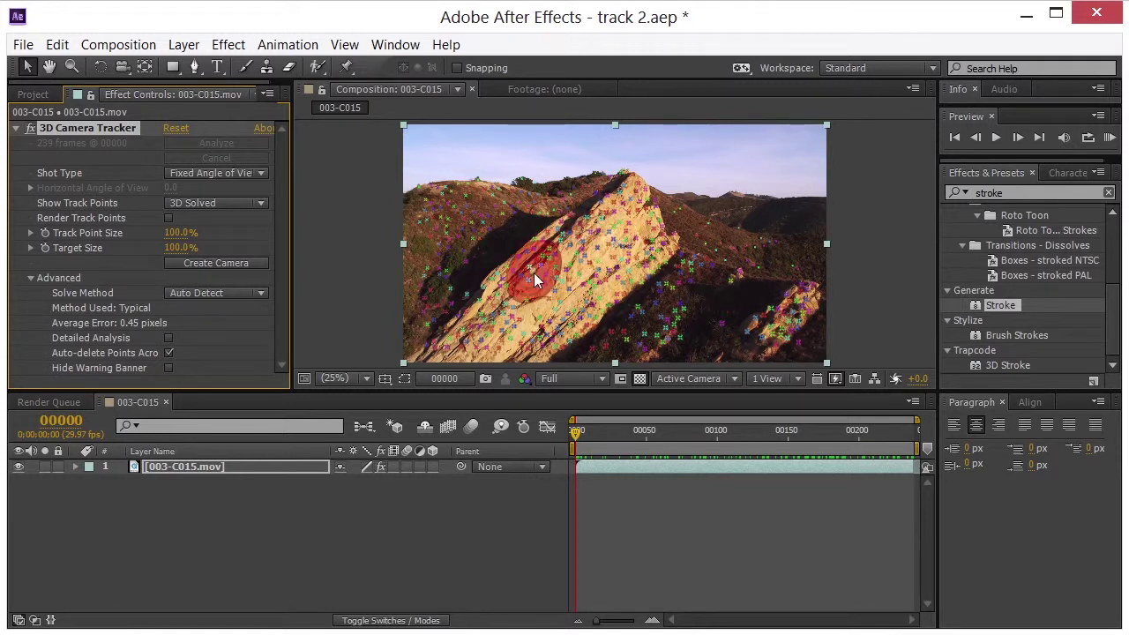
Create a shadow catcher, camera and light from the selected rock-face track points
right_click(605, 249)
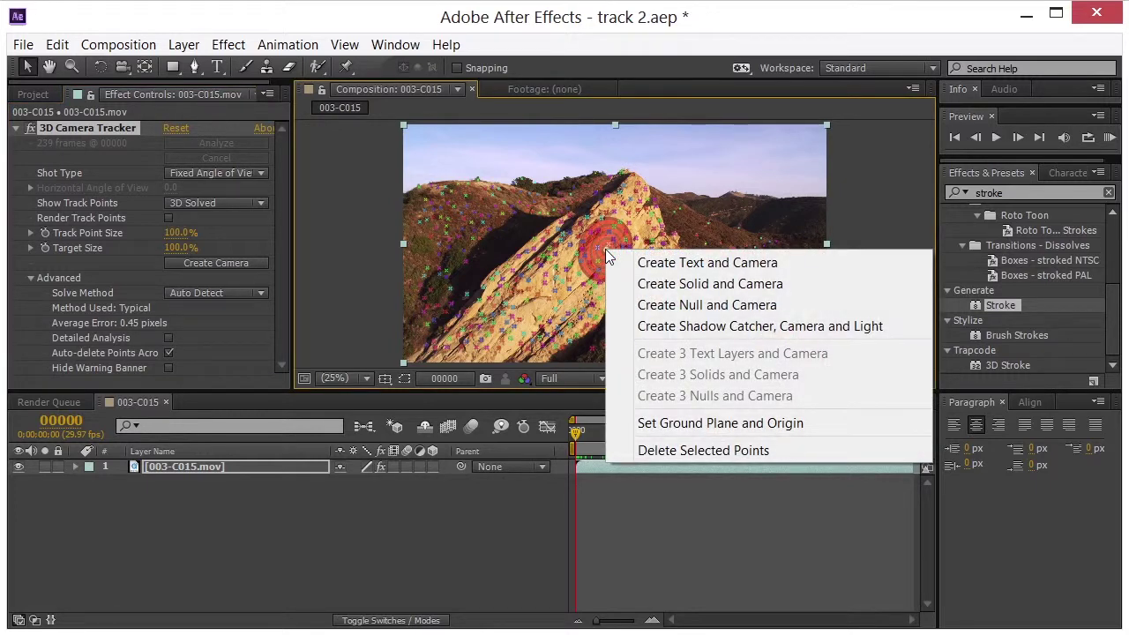
click(647, 325)
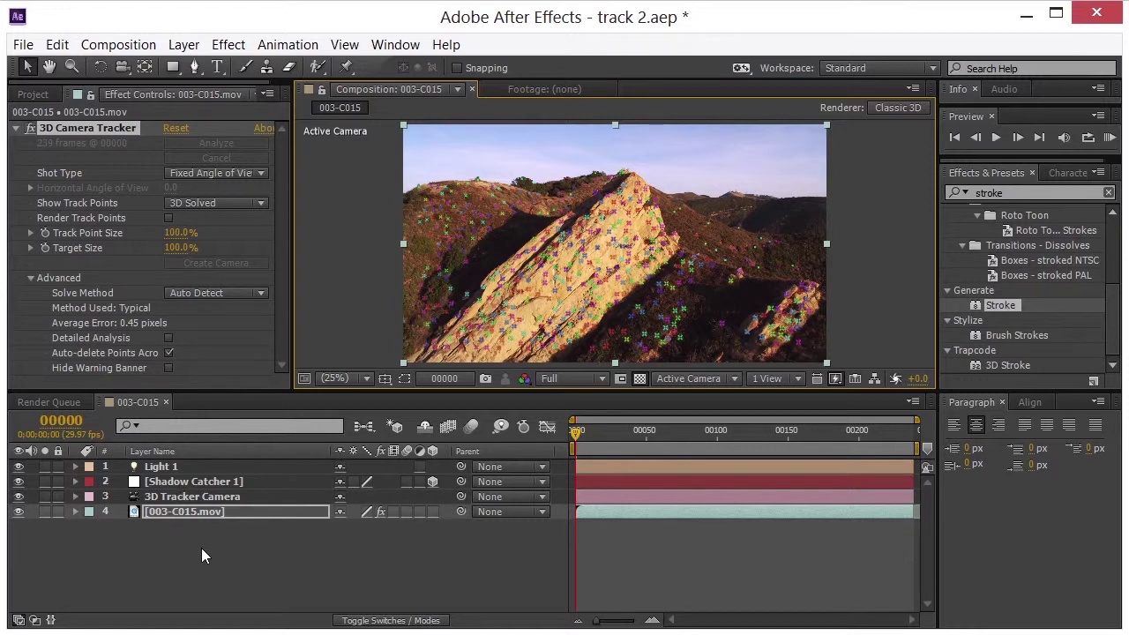
Copy Shadow Catcher 1's Position (871.5, 1243.4, 1808.2) and return to the Project panel
click(199, 483)
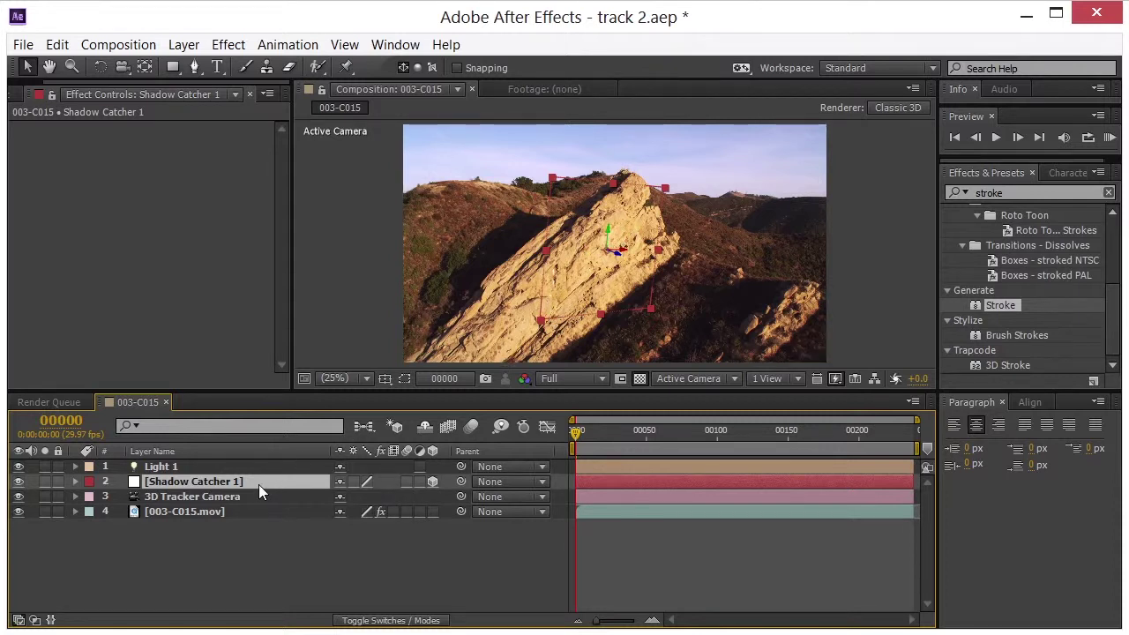
key(p)
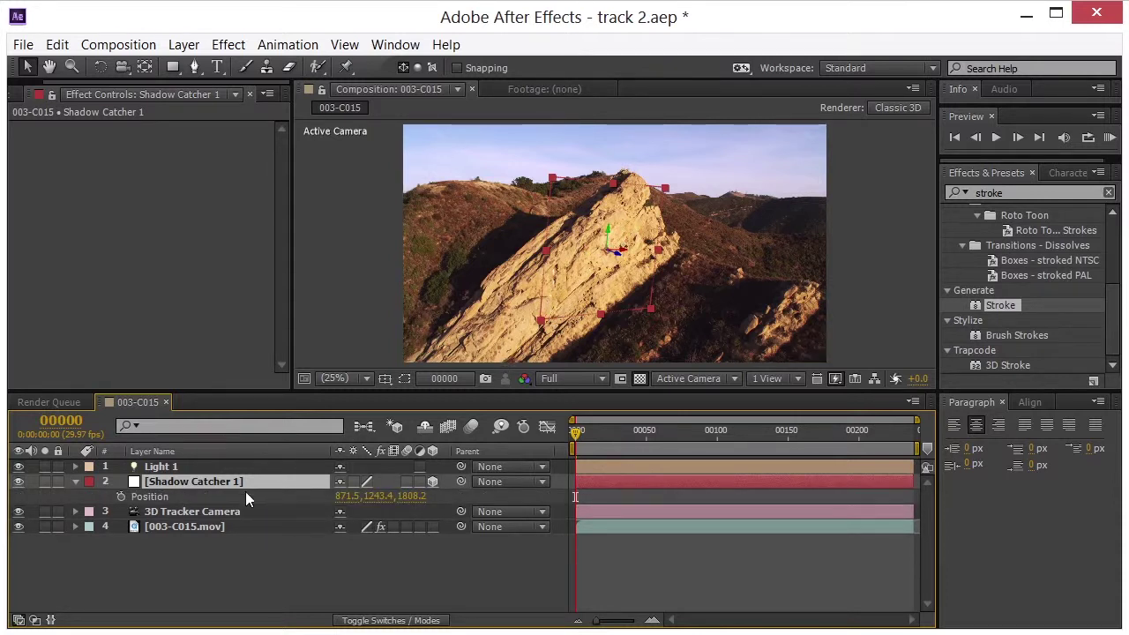
click(159, 498)
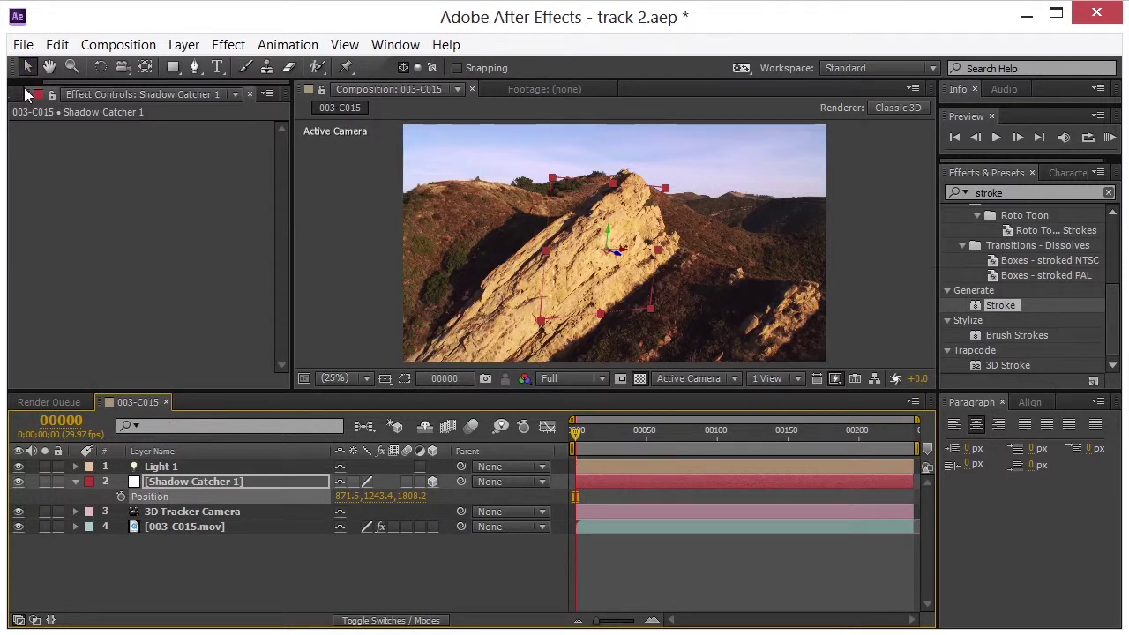
click(32, 94)
Add FX LOGO.ai as a 3D layer and paste Position 871.5, 1243.4, 1808.2 onto it
click(73, 284)
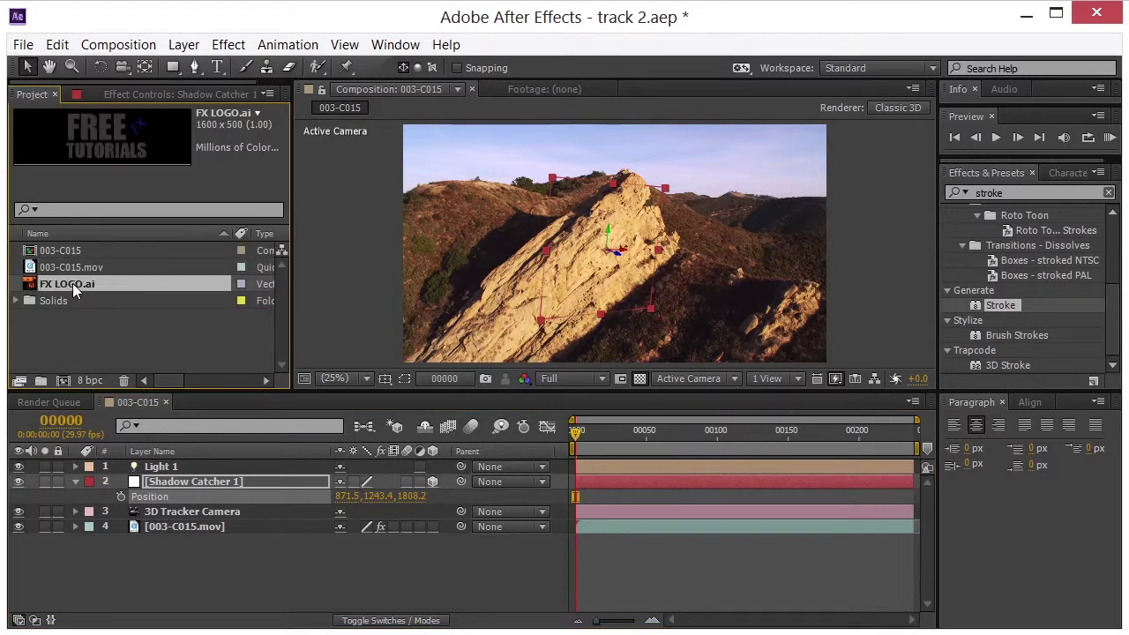
drag(73, 291, 97, 474)
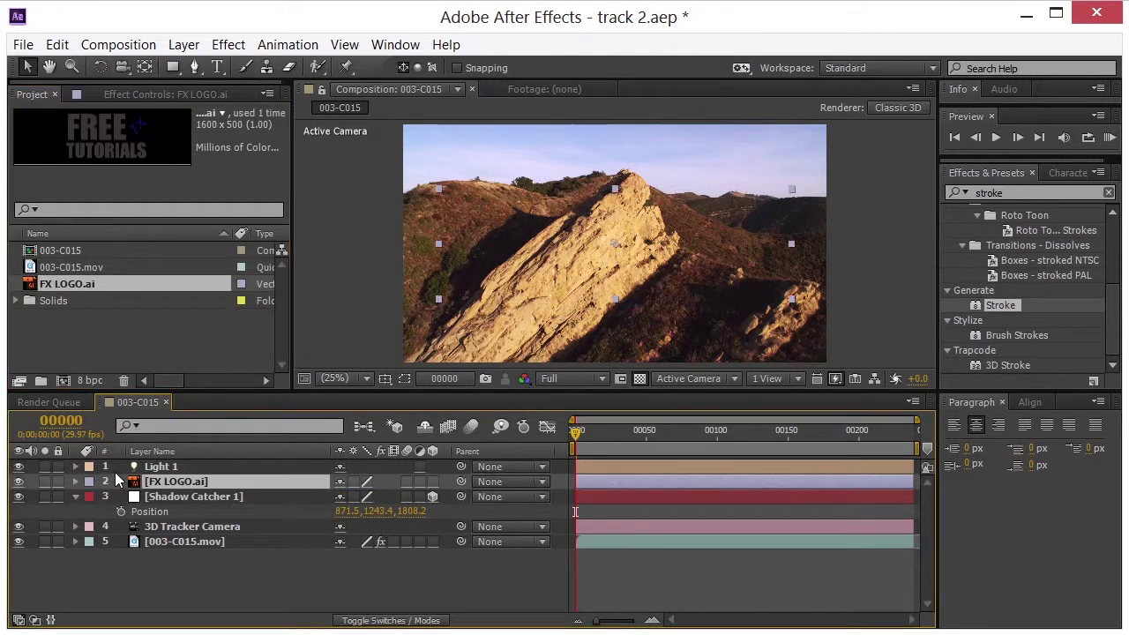
click(433, 481)
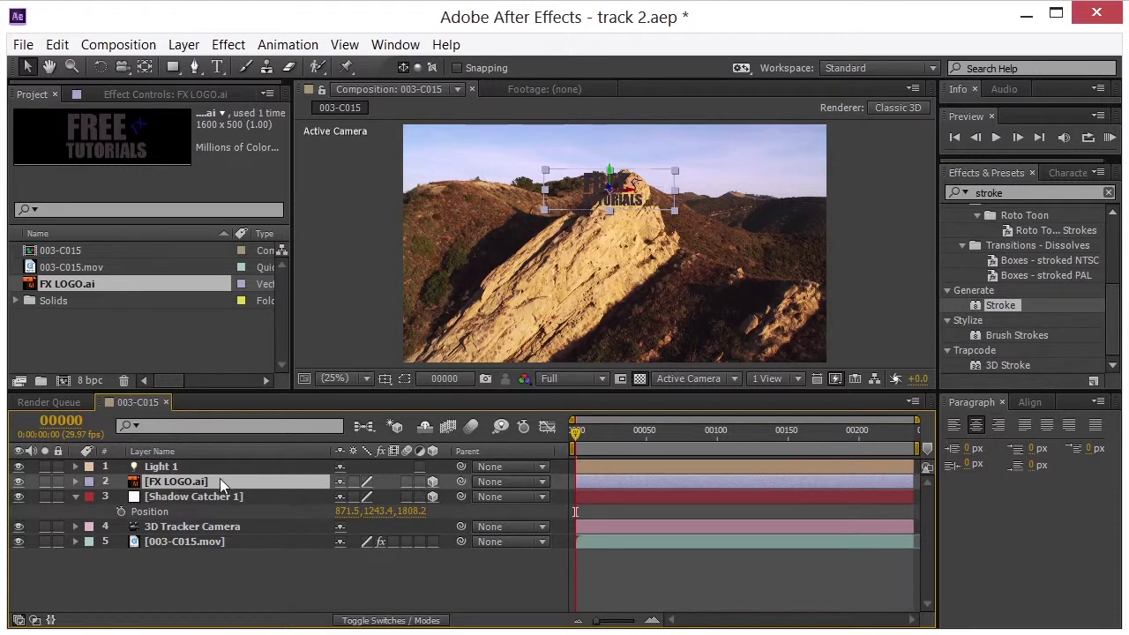
key(p)
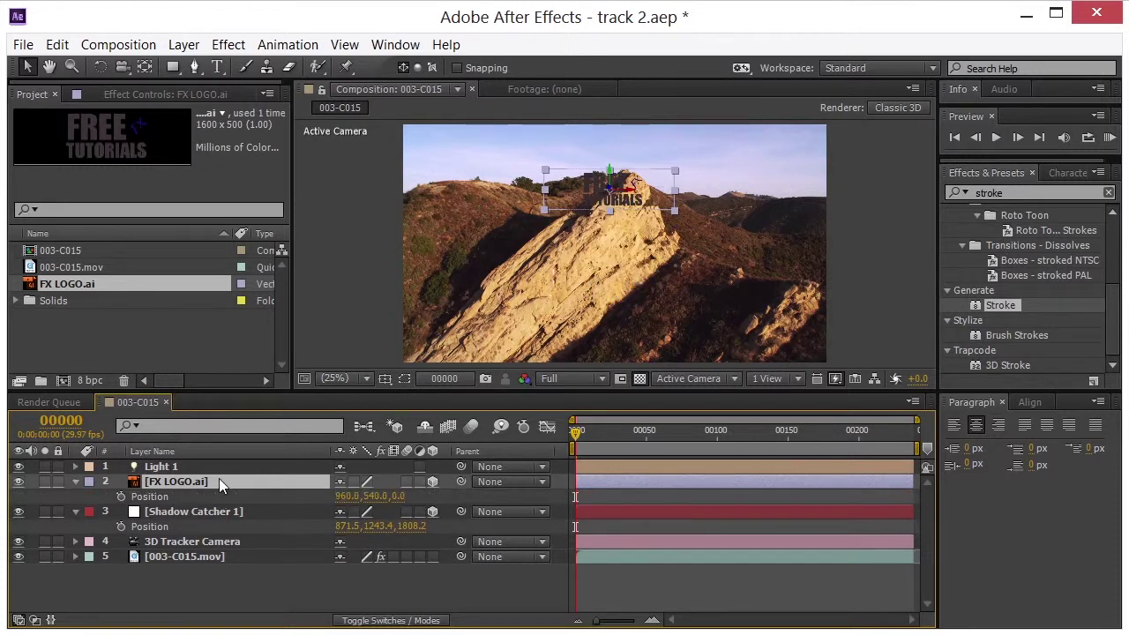
click(160, 499)
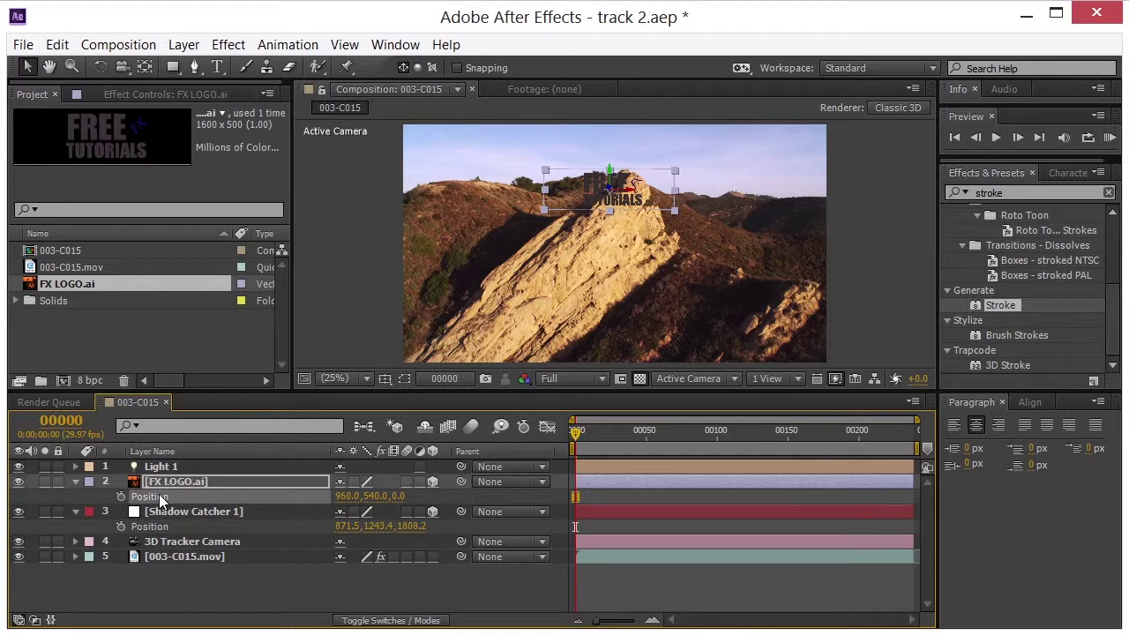
key(ctrl+v)
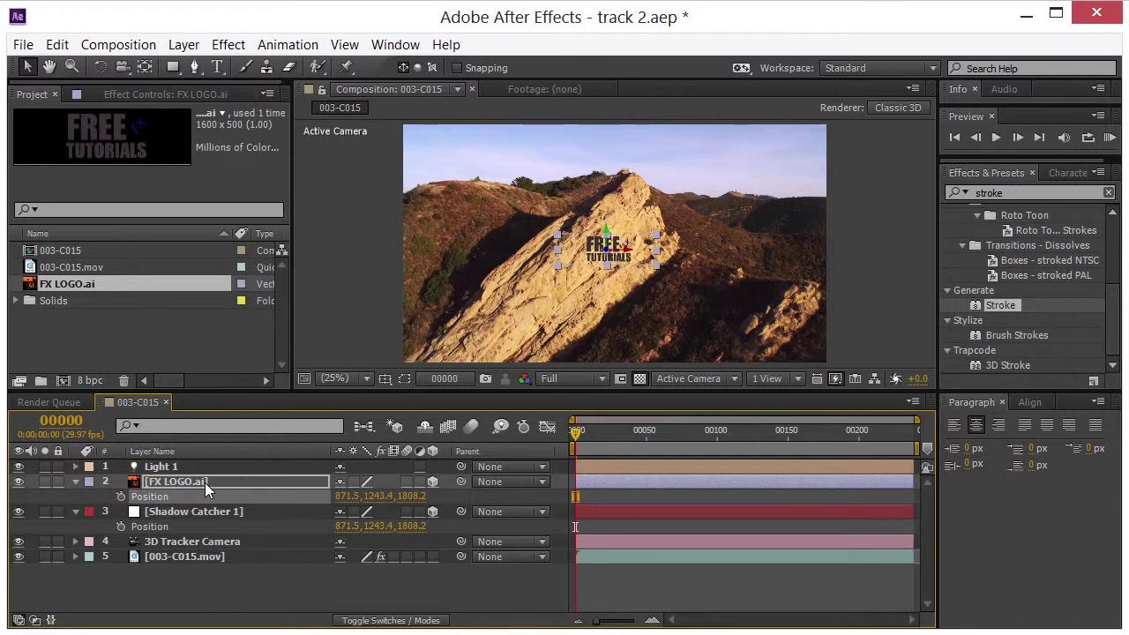
key(s)
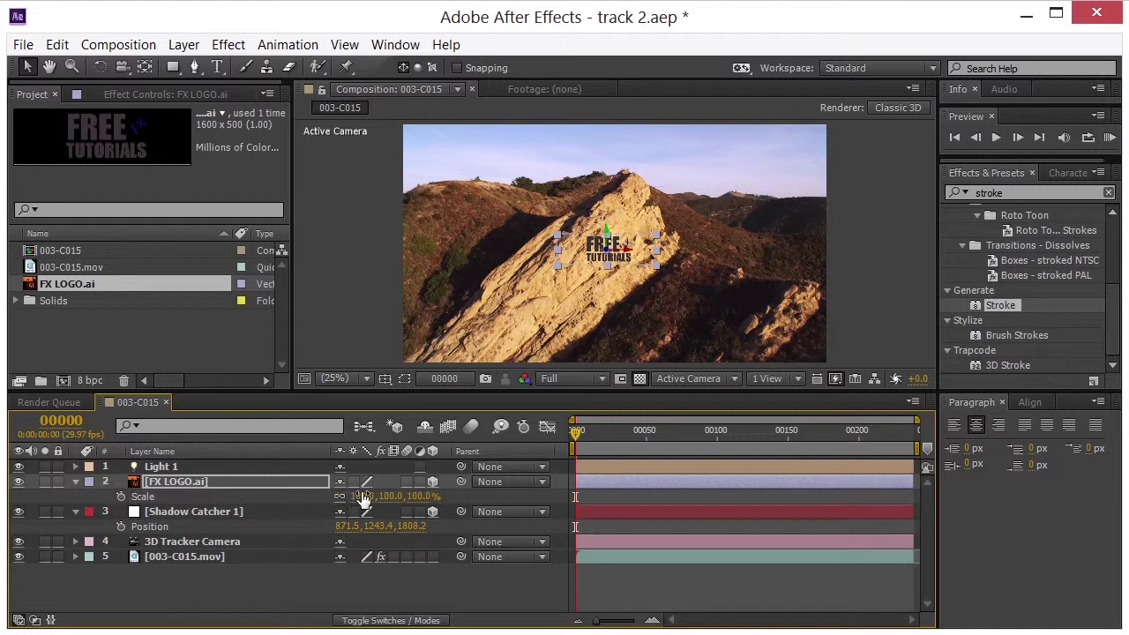
Scale the logo to 168% and rotate it X 12°, Y −29°, Z −30°, checking it sticks
drag(362, 496, 411, 491)
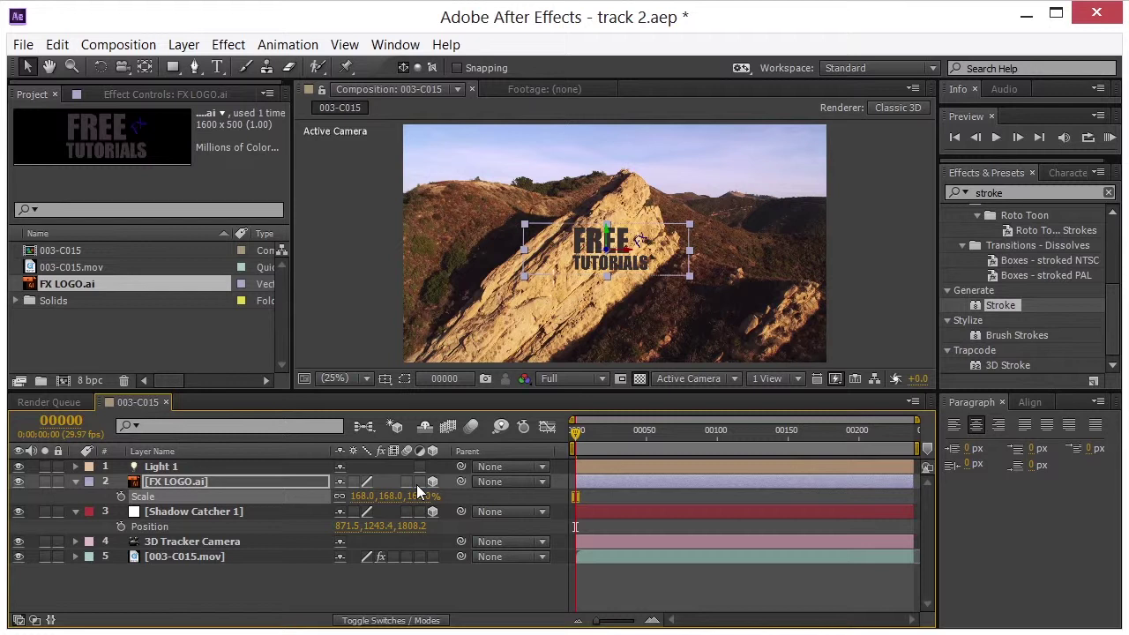
key(r)
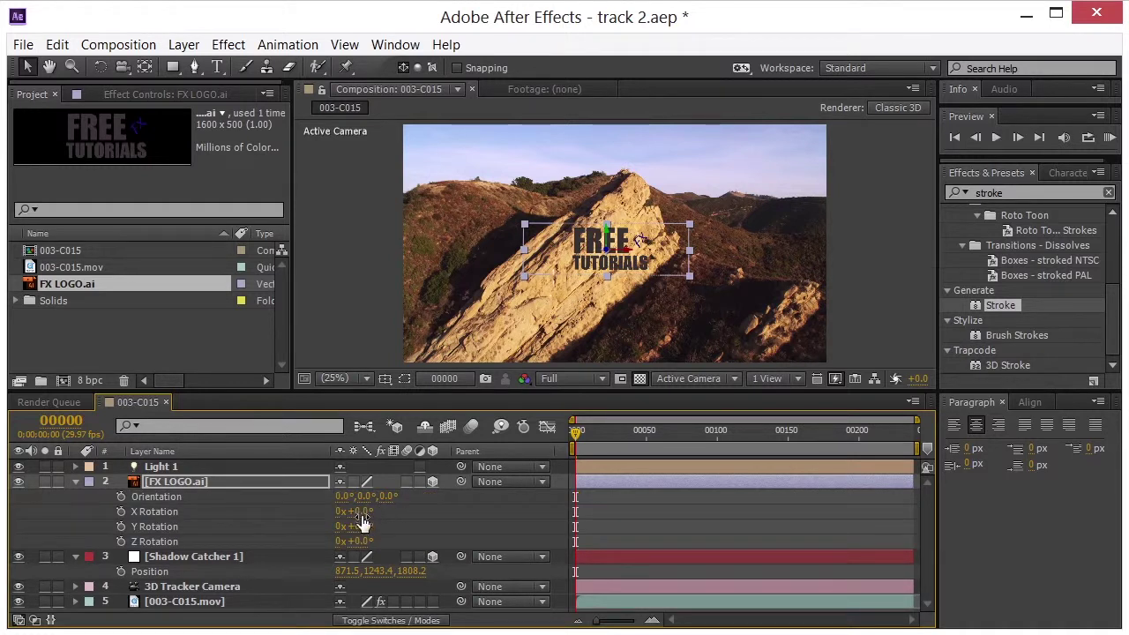
mouse_move(358, 528)
mouse_down()
mouse_move(347, 522)
mouse_move(349, 541)
mouse_move(330, 541)
mouse_move(374, 505)
mouse_move(345, 536)
mouse_up()
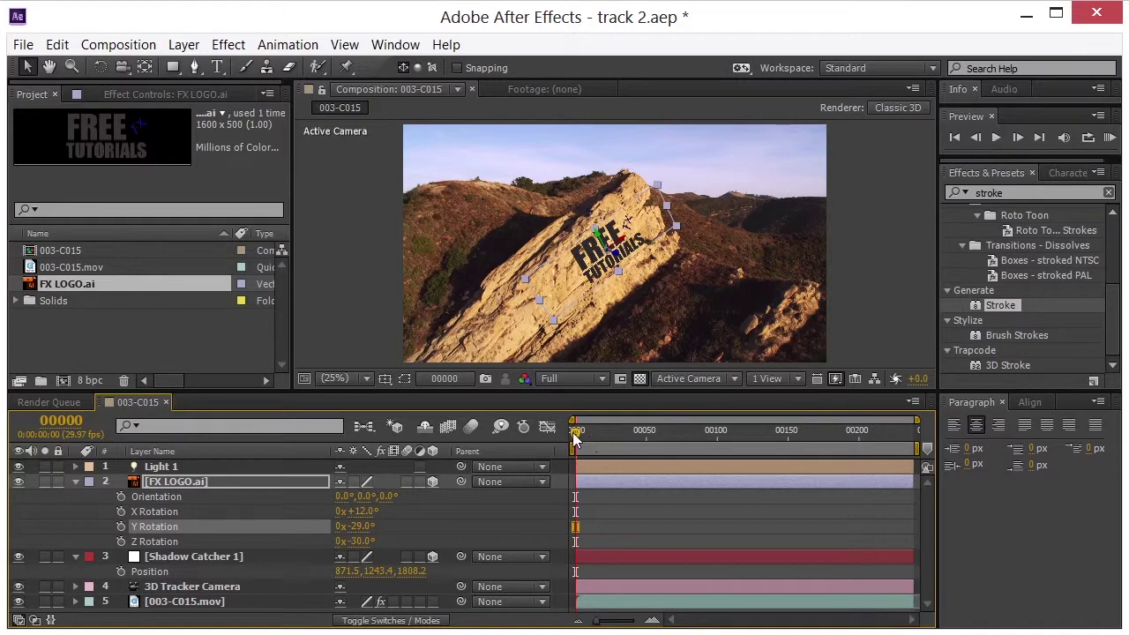
drag(576, 432, 650, 477)
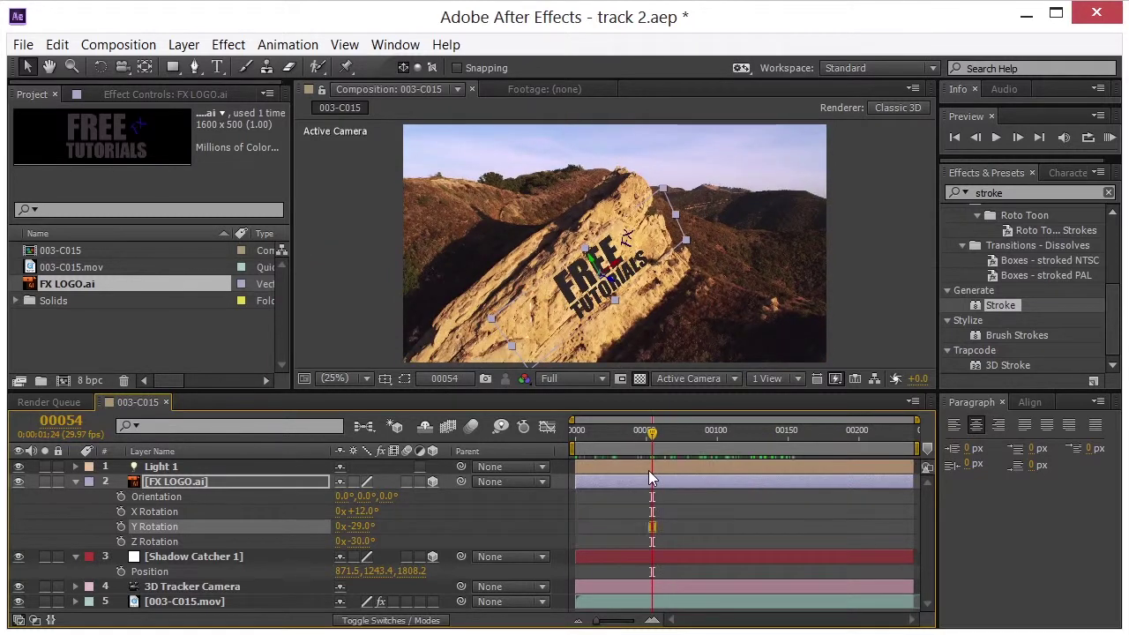
click(766, 378)
Use a 2 Views - Horizontal layout with a Top view and nudge the FX logo onto the rock
click(784, 421)
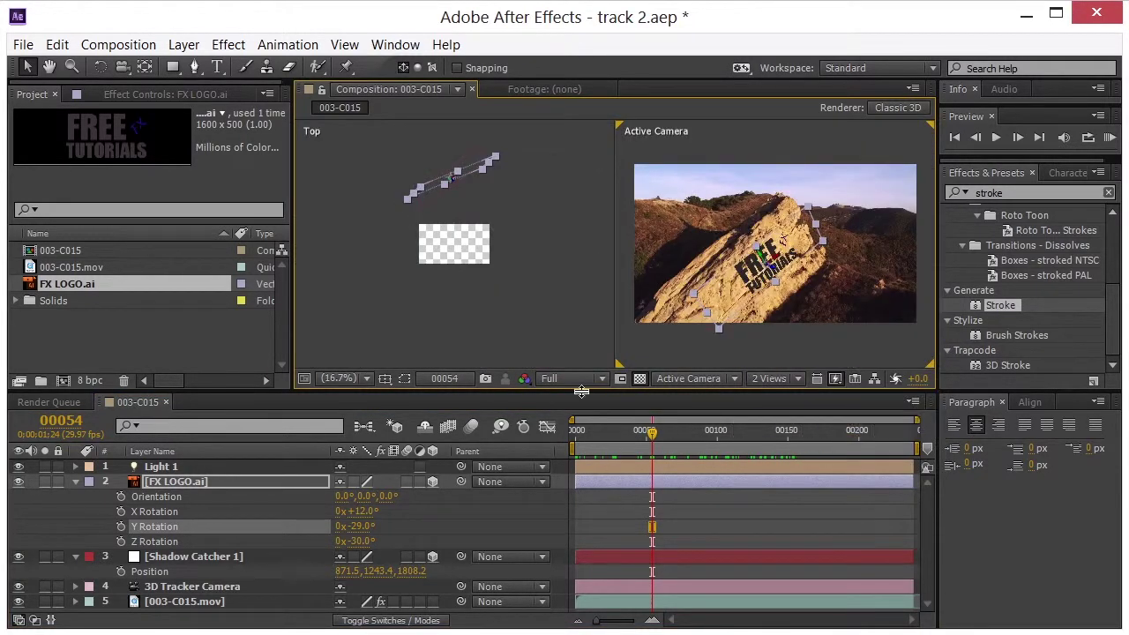
click(528, 291)
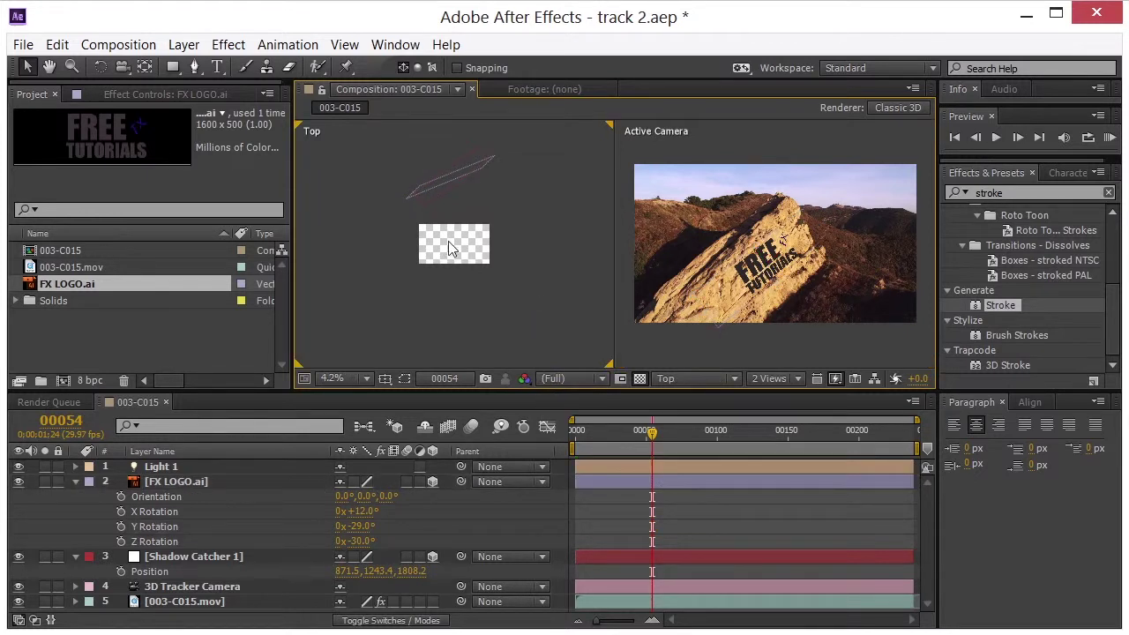
click(175, 487)
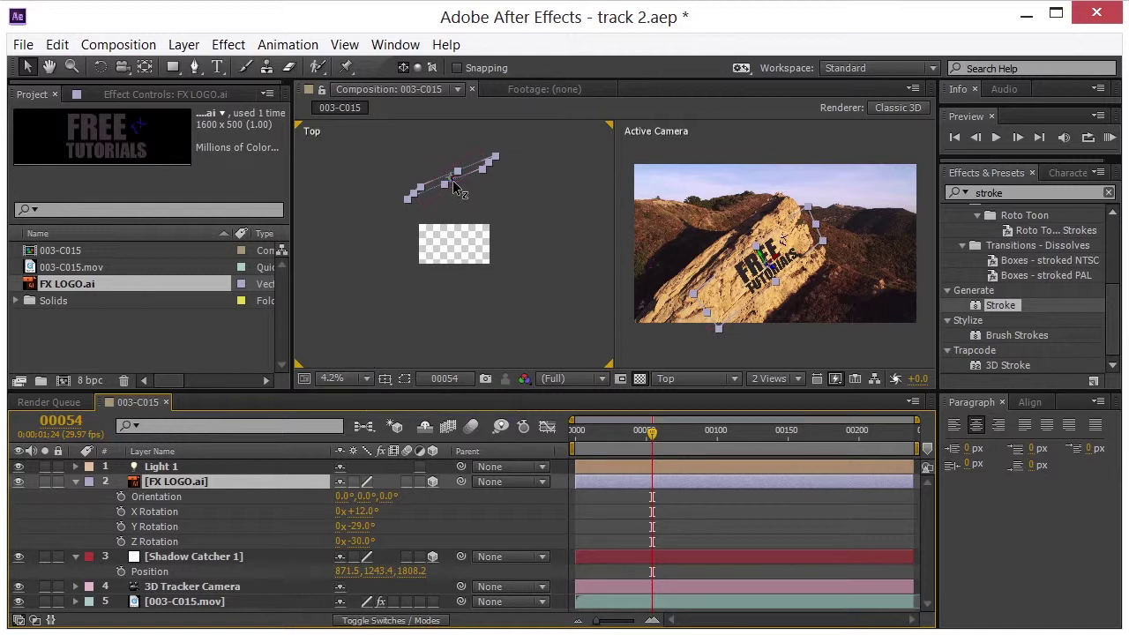
drag(454, 185, 462, 192)
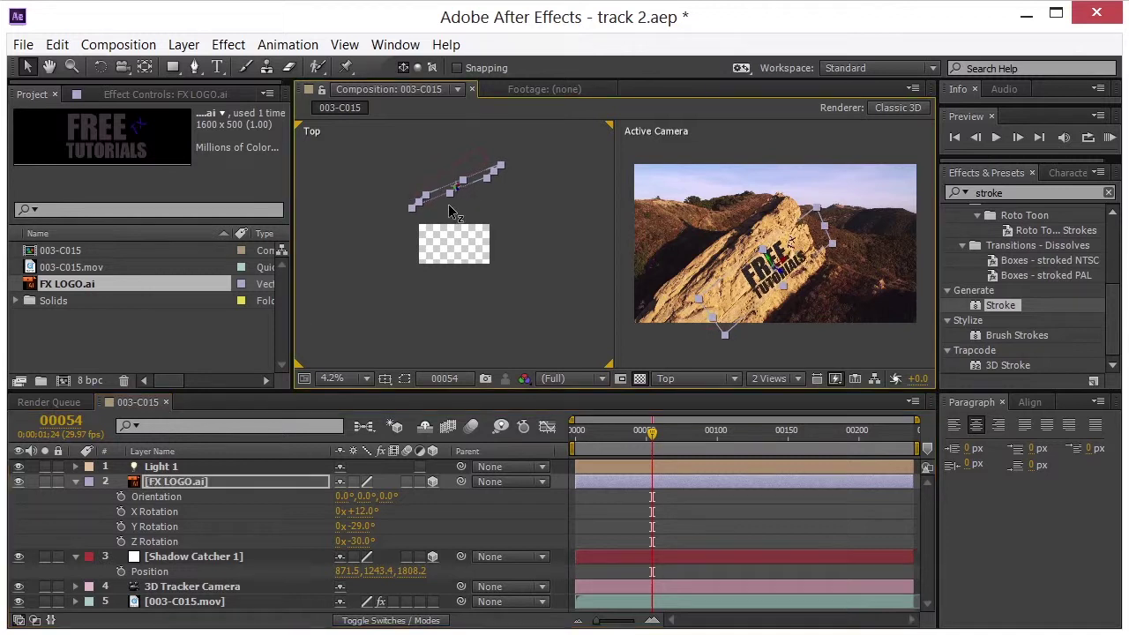
click(178, 556)
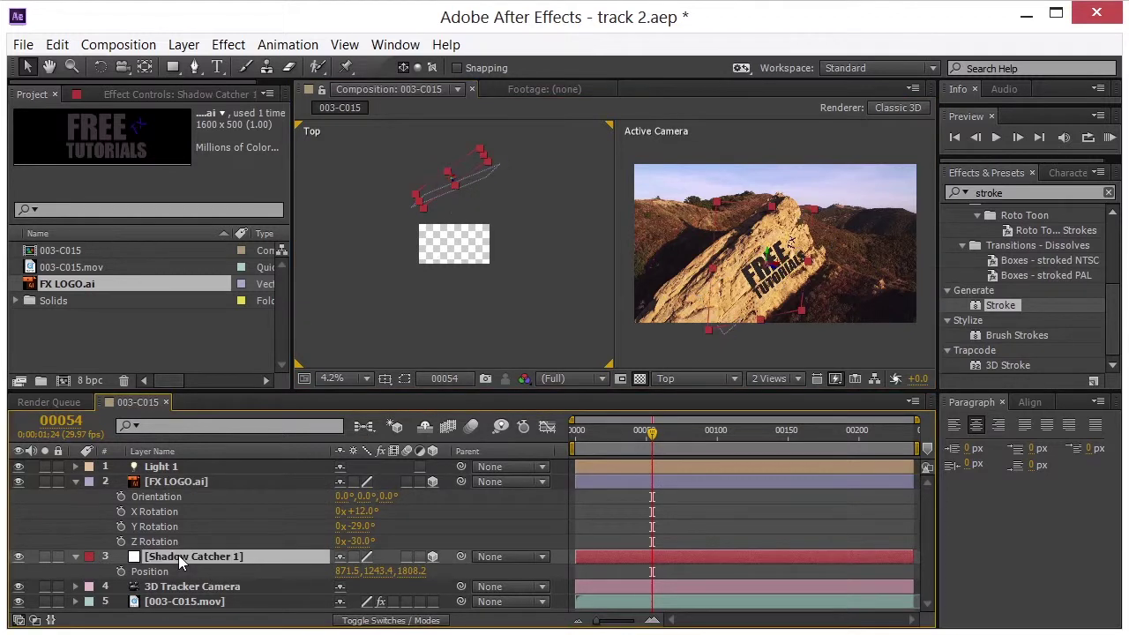
click(173, 483)
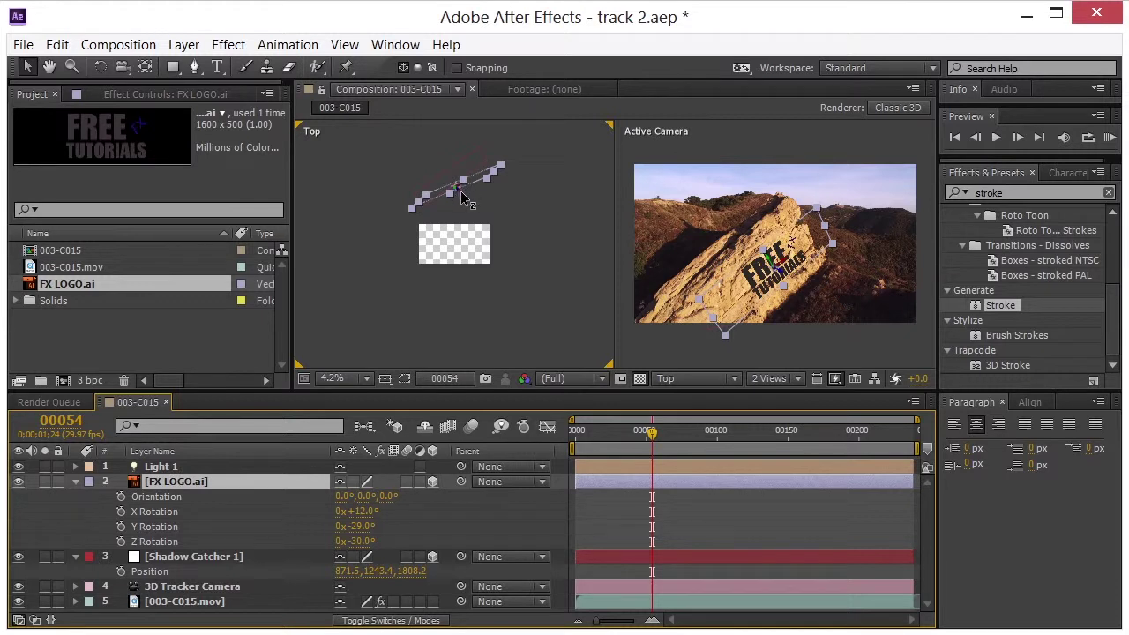
drag(460, 194, 459, 194)
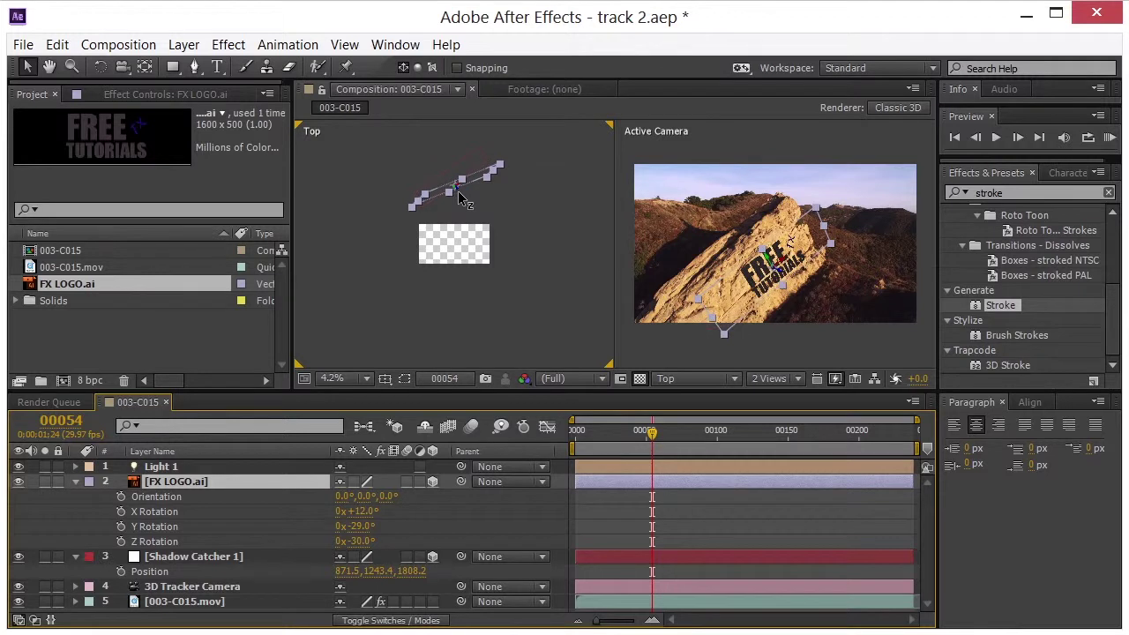
click(184, 469)
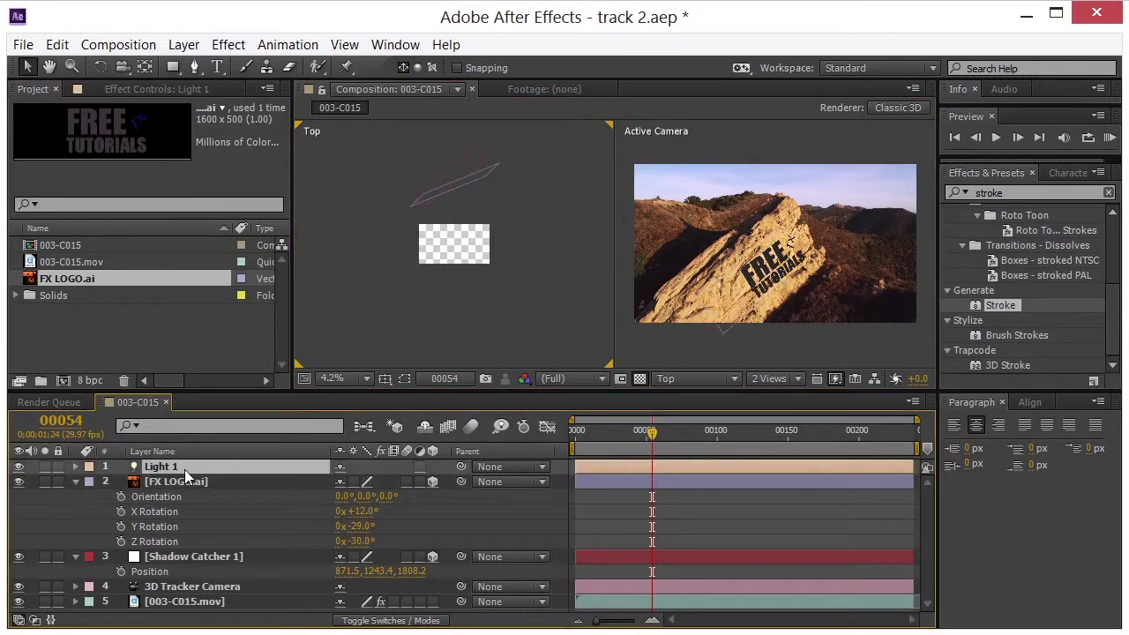
Change Light 1's Light Type to Spot in its Light Options
click(76, 466)
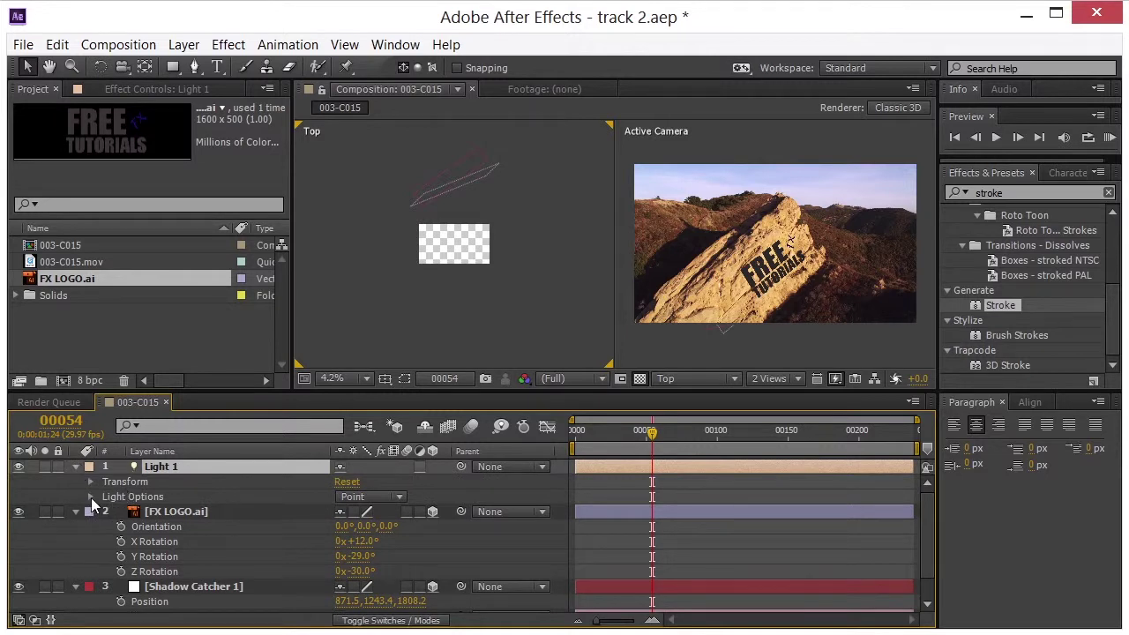
click(90, 496)
click(369, 483)
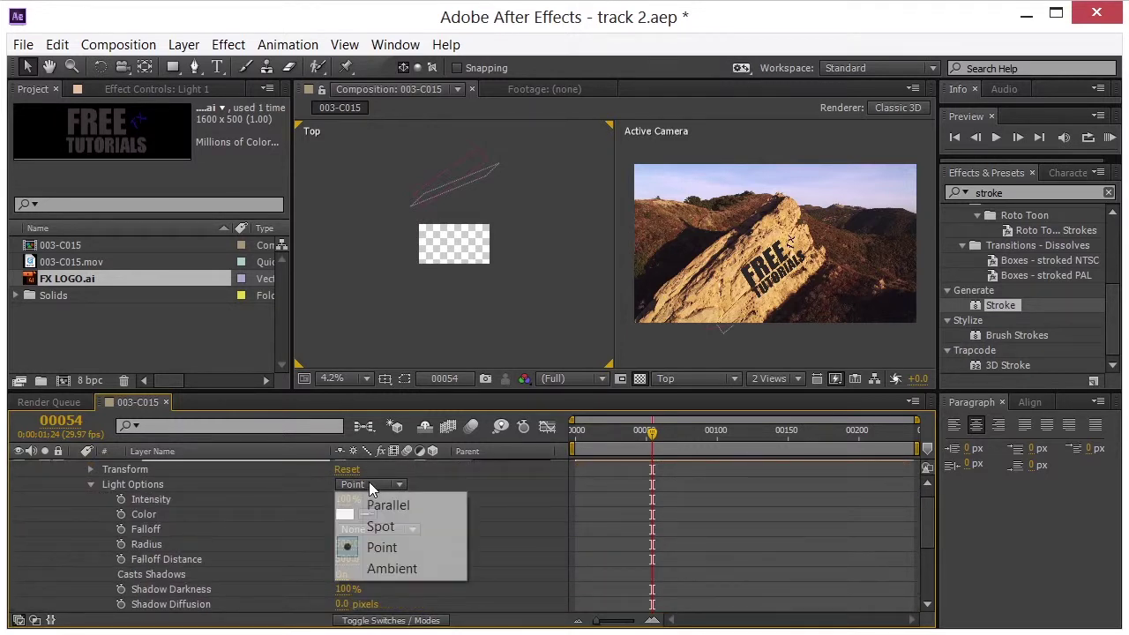
click(393, 526)
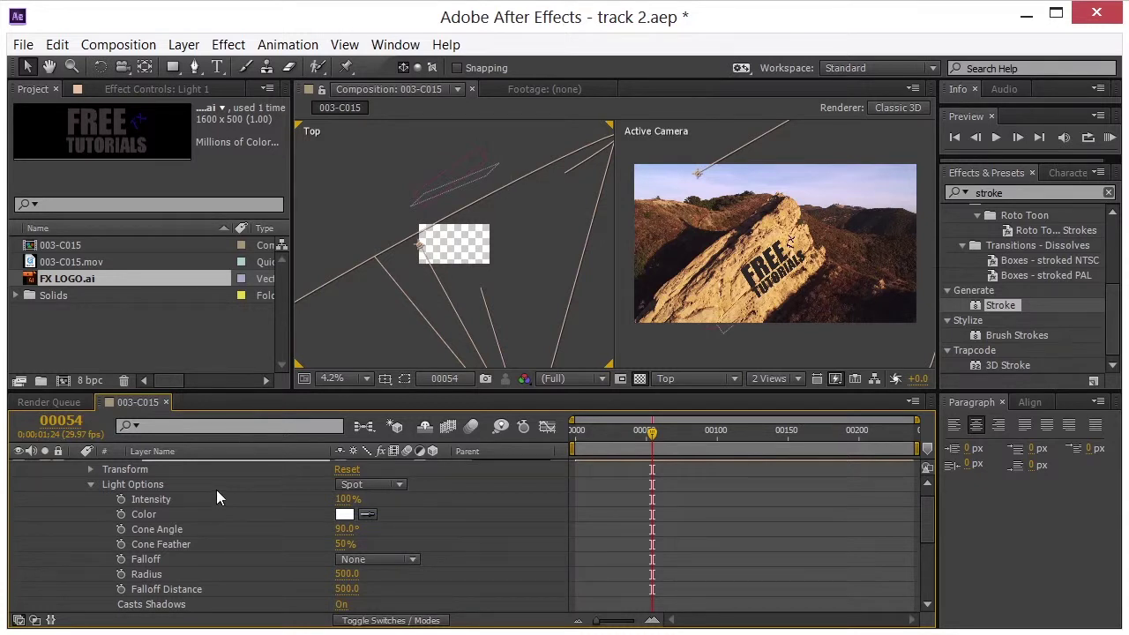
click(90, 469)
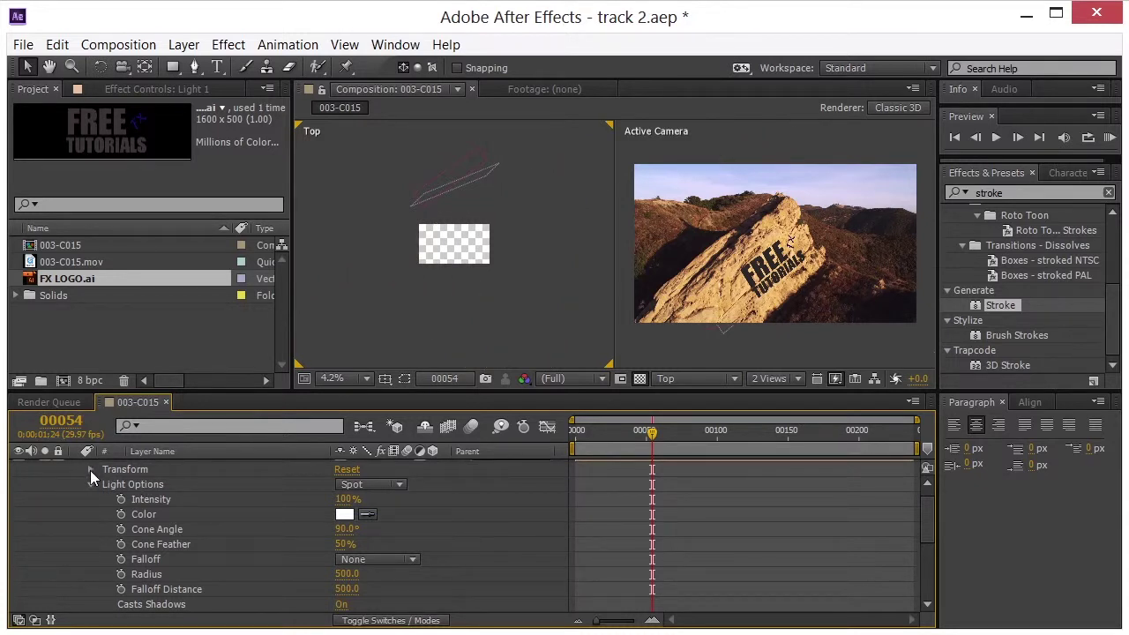
Paste 871.5, 1243.4, 1808.2 into Light 1's Point of Interest to aim the spotlight at the logo
click(90, 470)
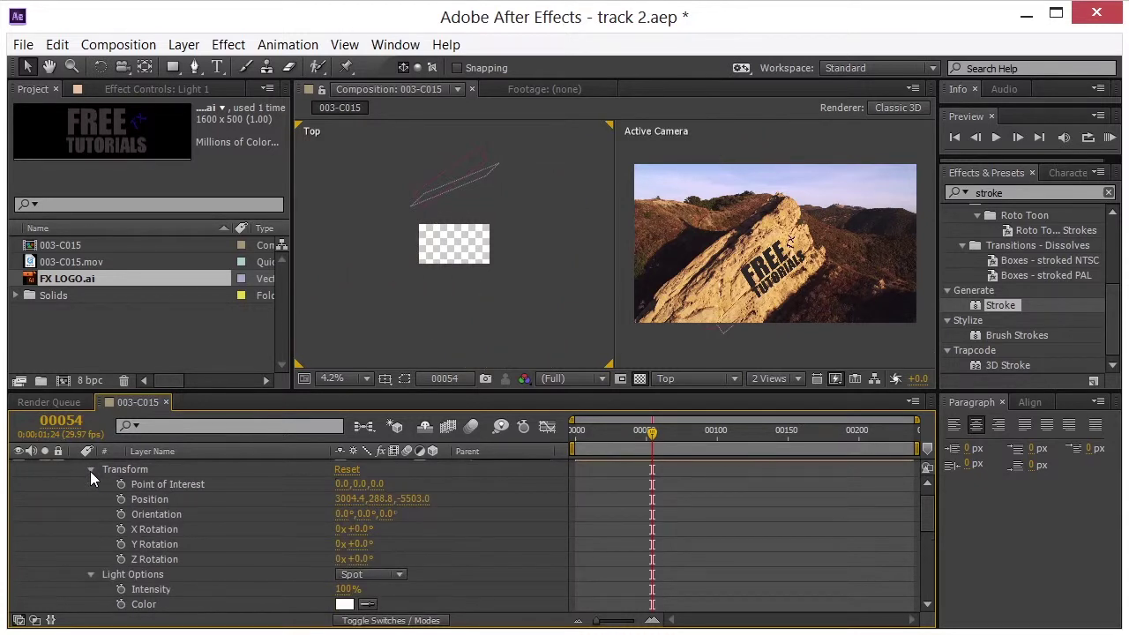
click(183, 484)
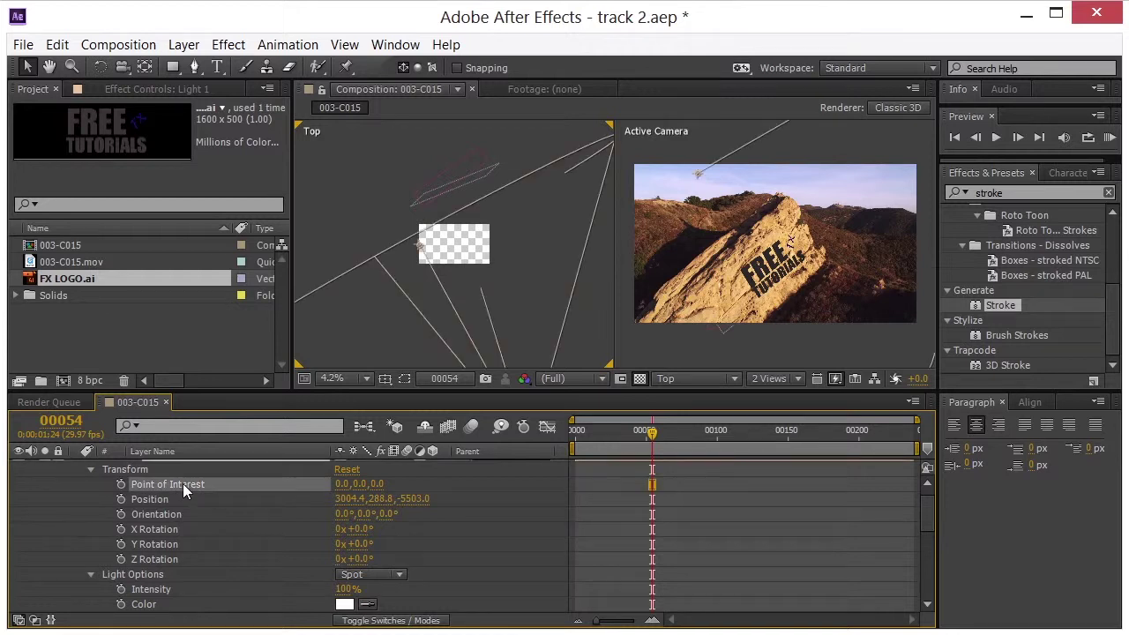
key(ctrl+v)
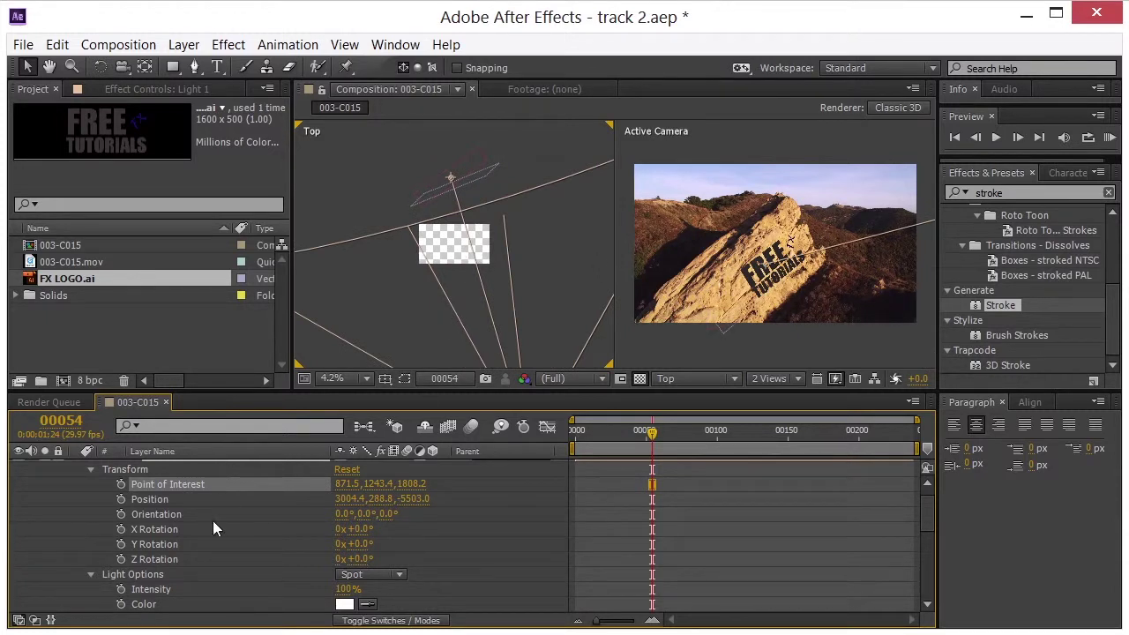
scroll(199, 484, down, 2)
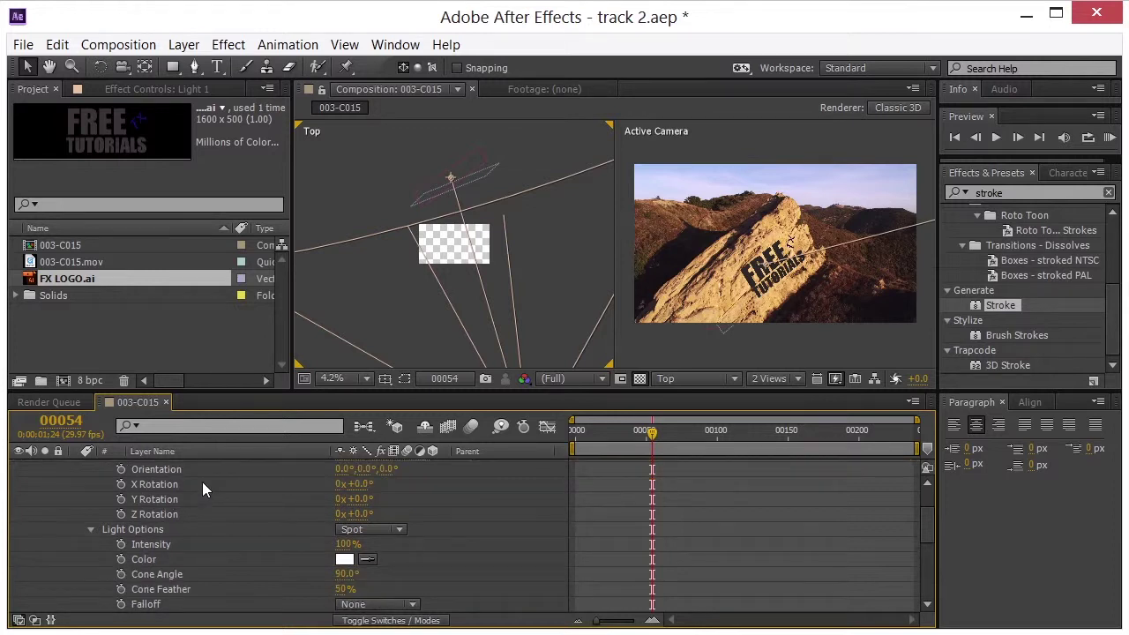
scroll(202, 482, up, 2)
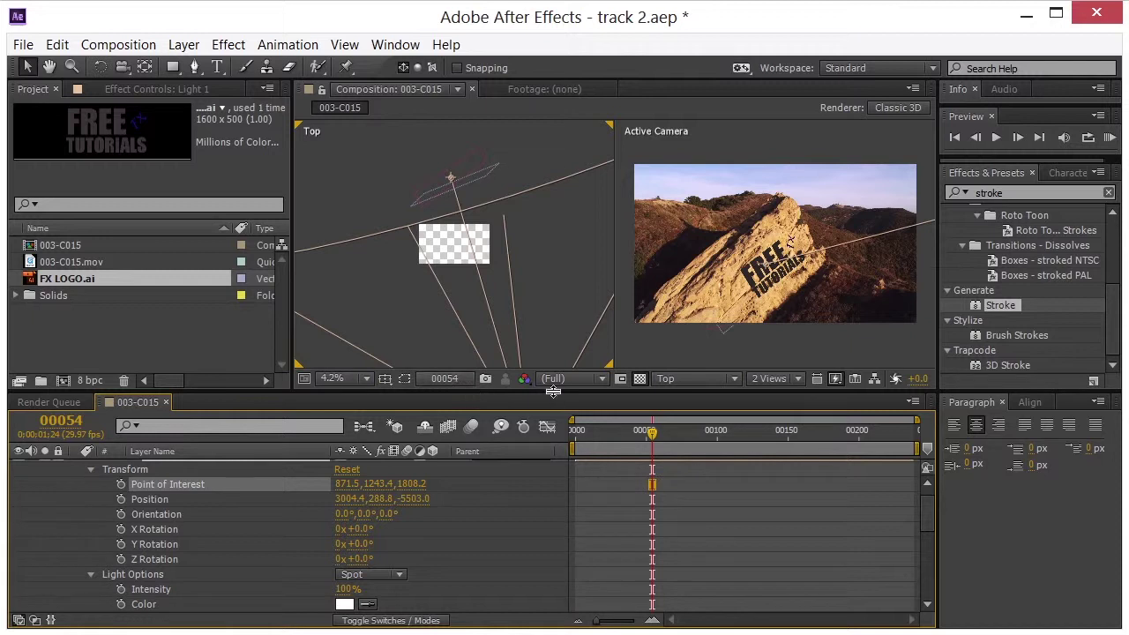
click(475, 264)
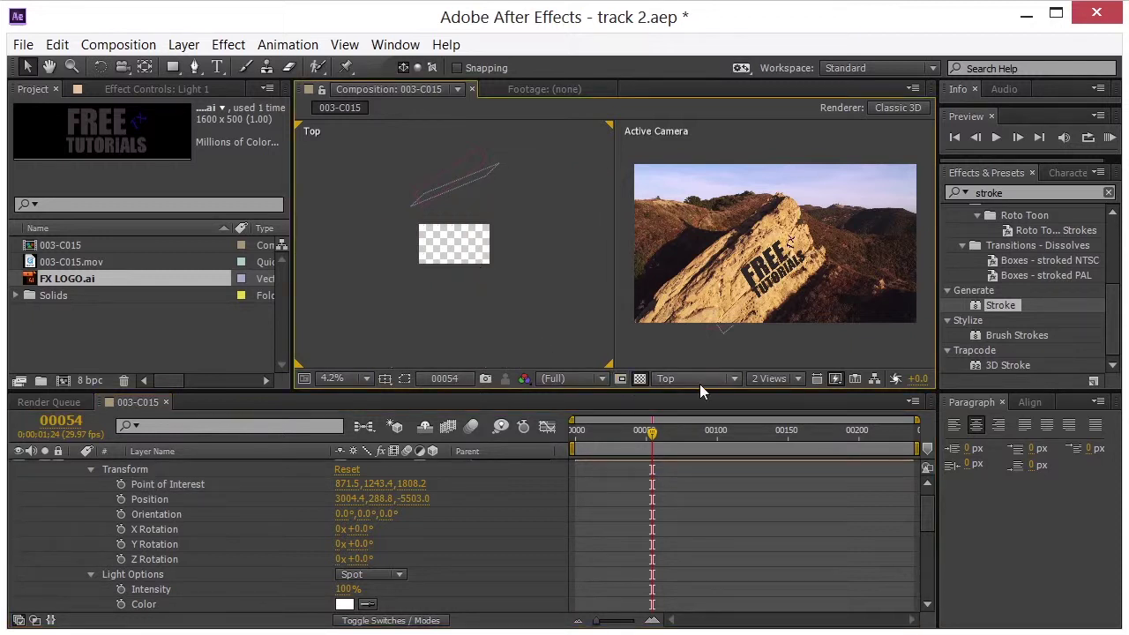
Switch the side view to Left and move Light 1 to Position 3004.4, -141.2, -5503.0
click(668, 379)
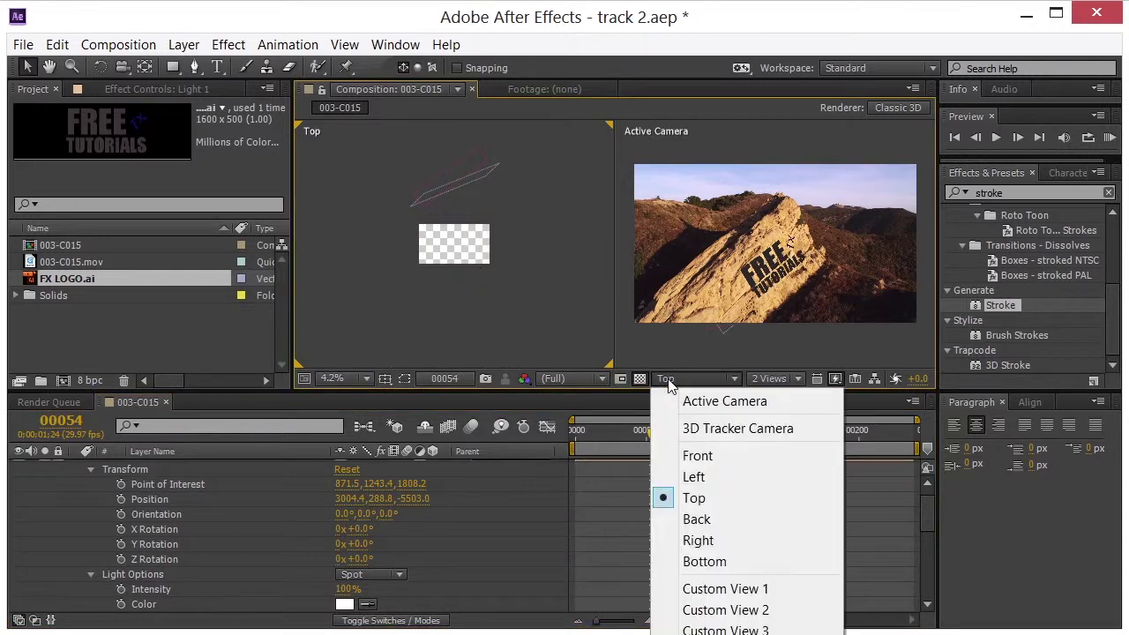
click(700, 477)
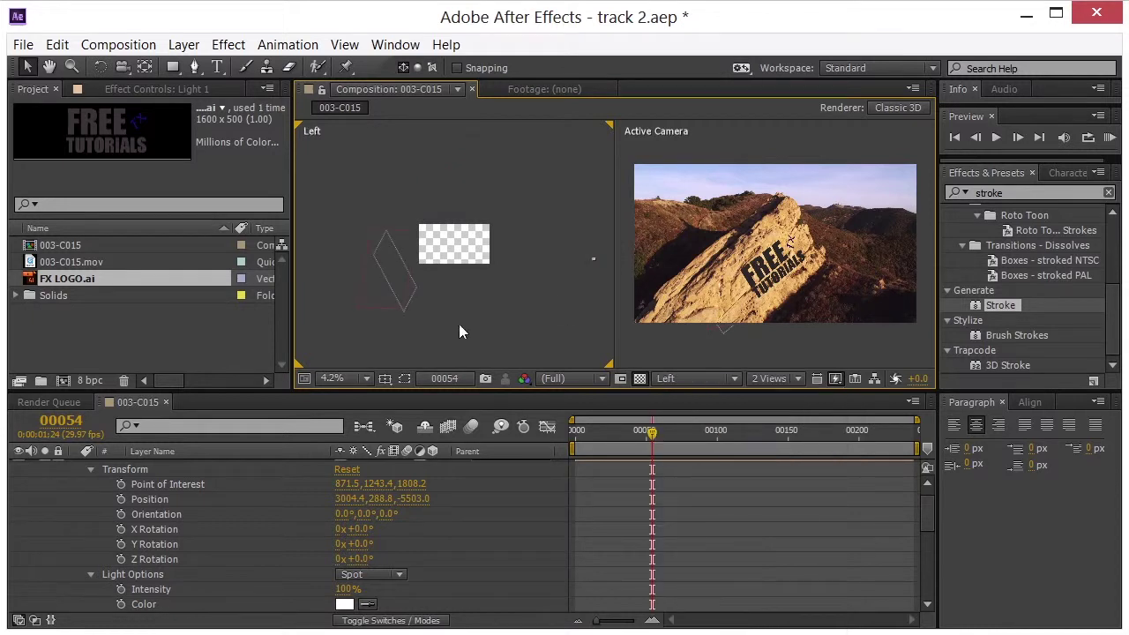
click(179, 483)
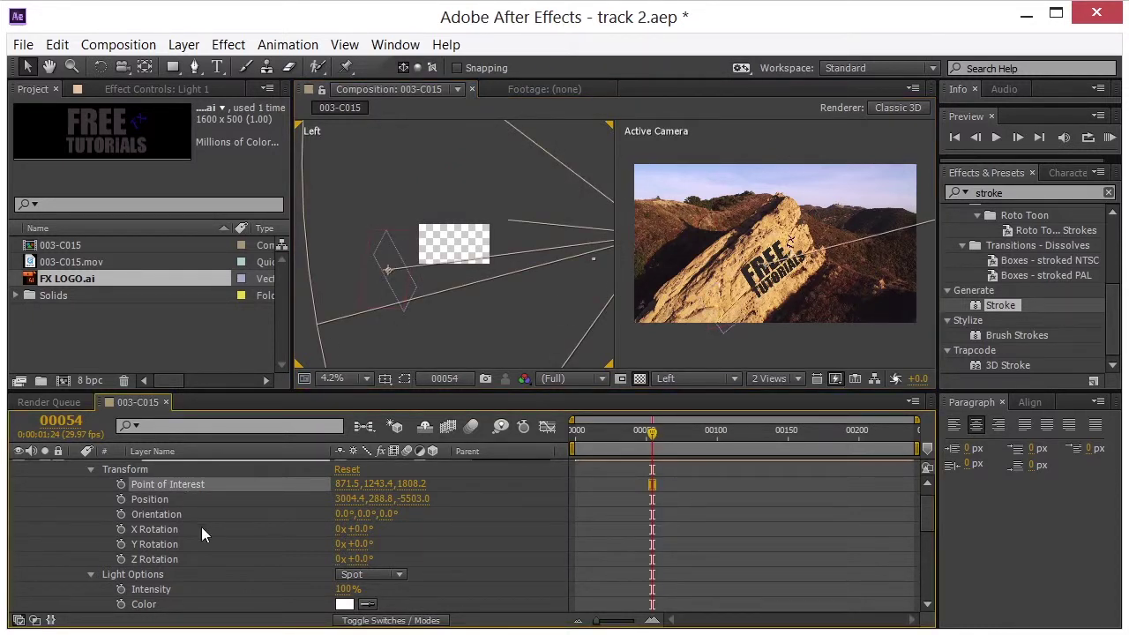
click(151, 499)
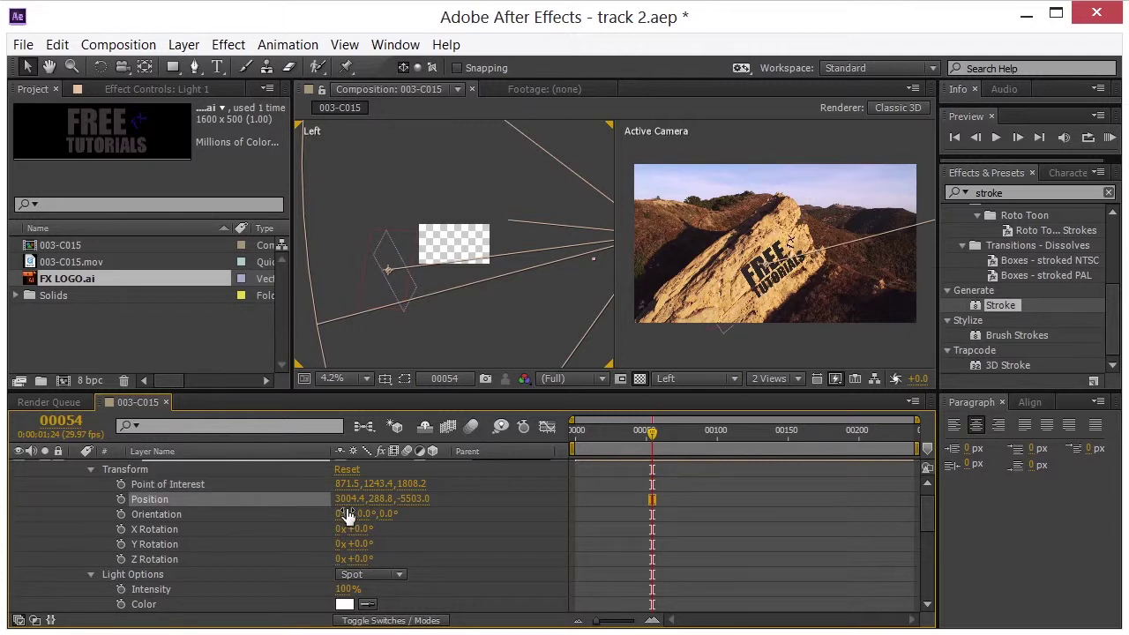
drag(378, 504, 3, 493)
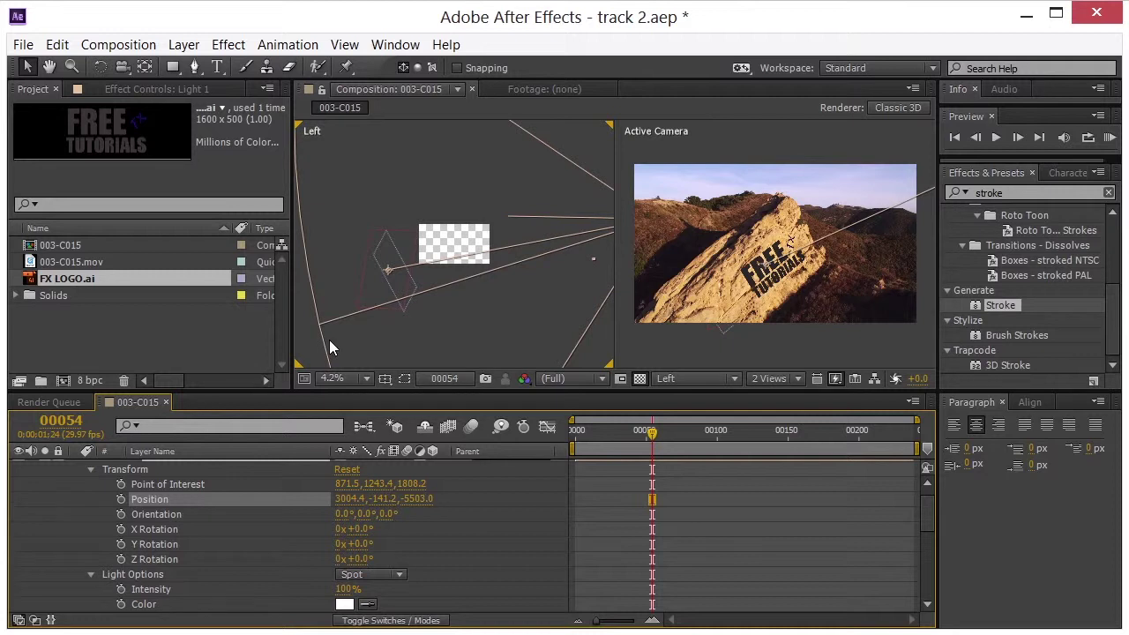
scroll(168, 474, up, 1)
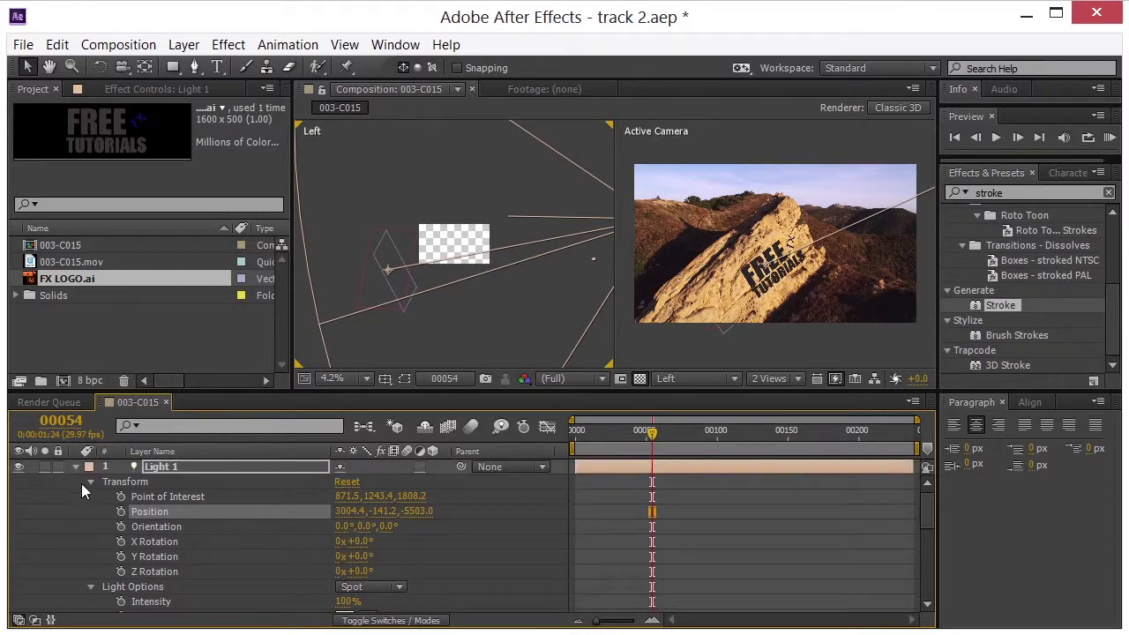
Collapse Light 1, then set Casts Shadows to On in FX LOGO.ai's Material Options
ctrl+click(76, 462)
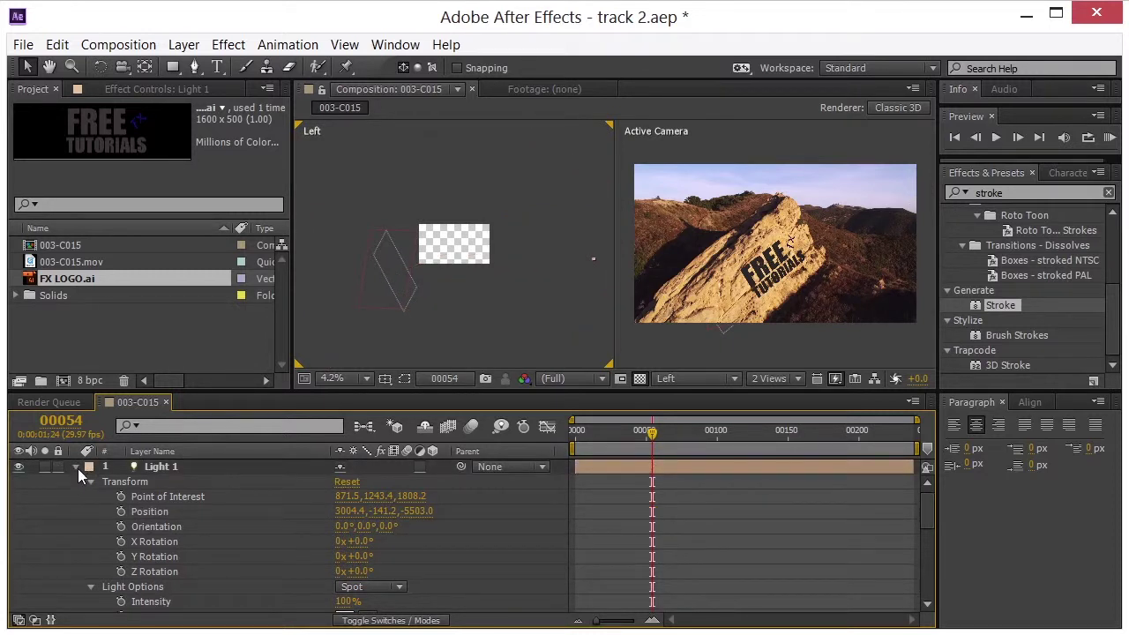
click(74, 466)
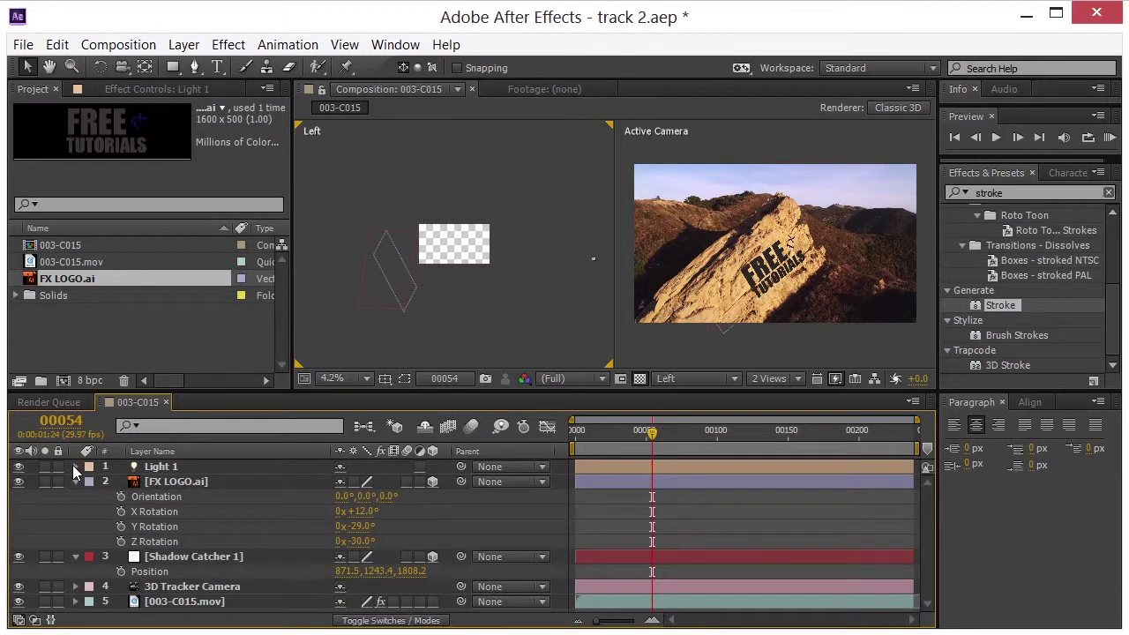
click(186, 487)
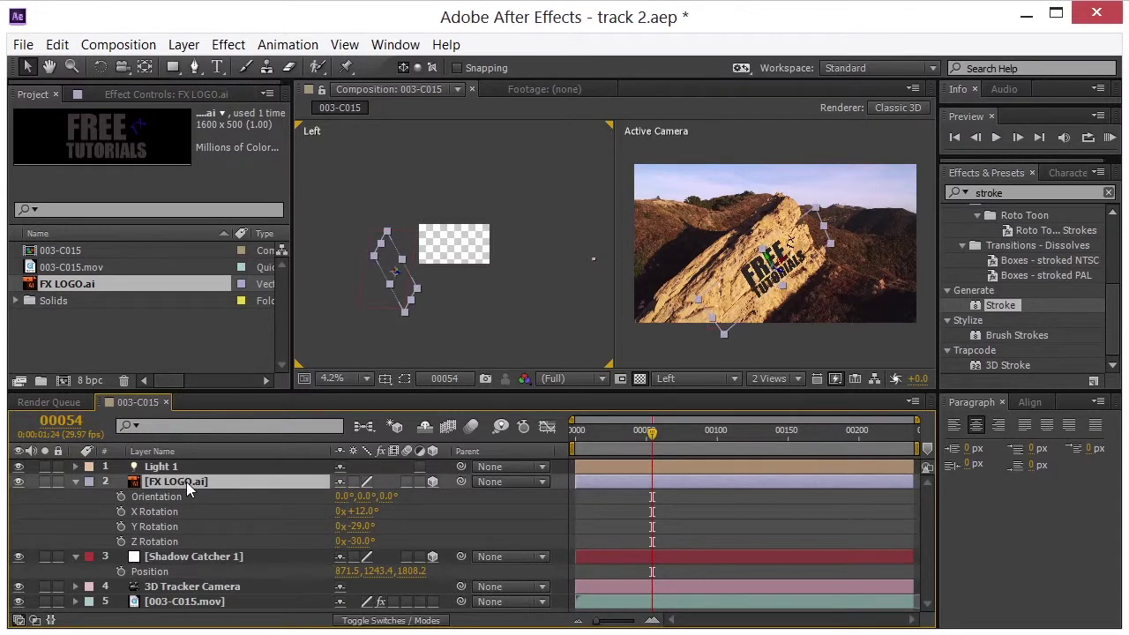
click(77, 482)
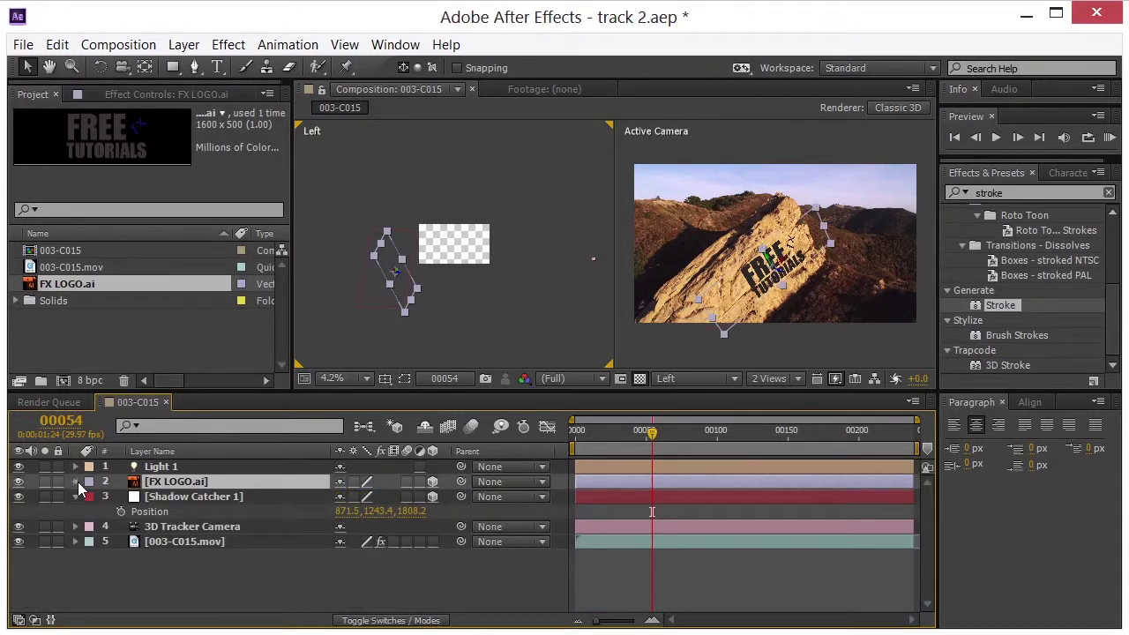
click(78, 482)
scroll(176, 546, down, 3)
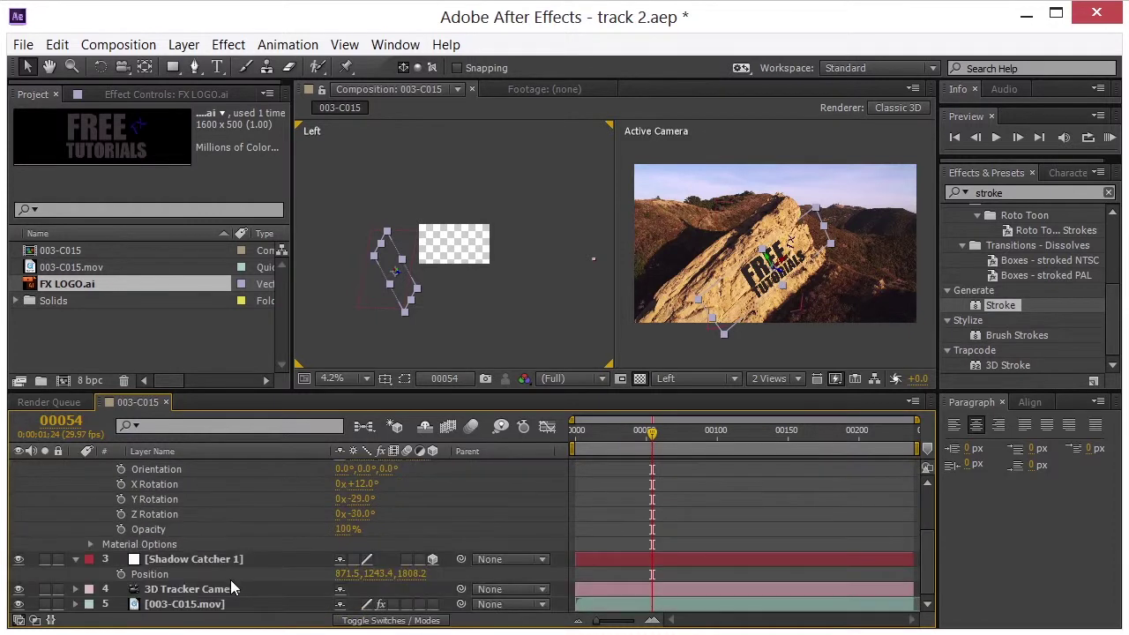
click(90, 544)
scroll(273, 550, down, 2)
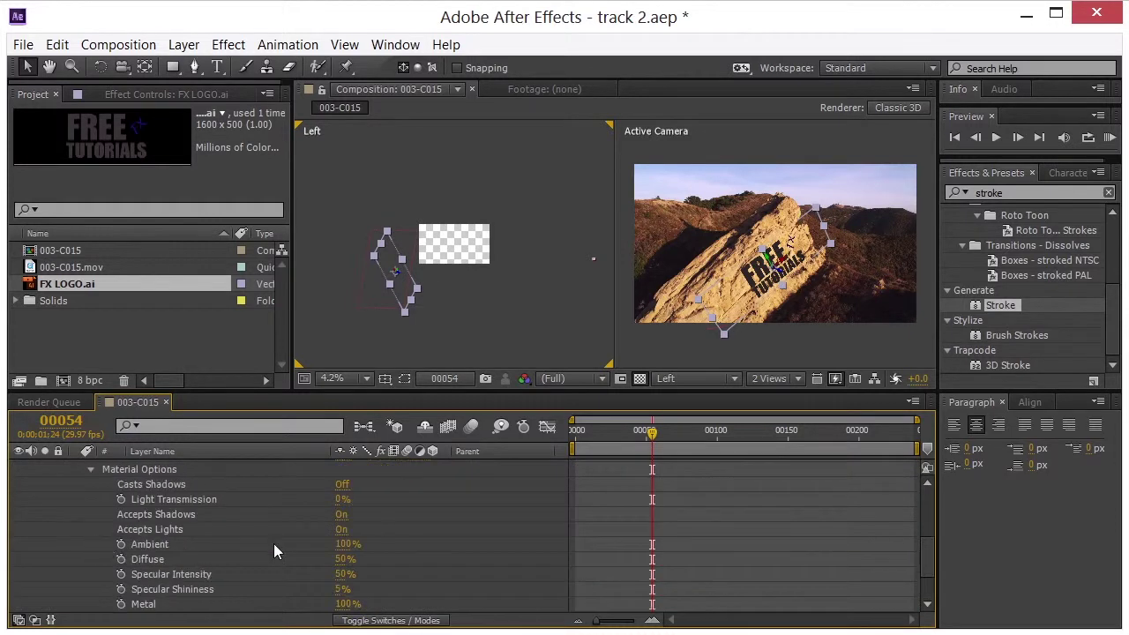
click(342, 485)
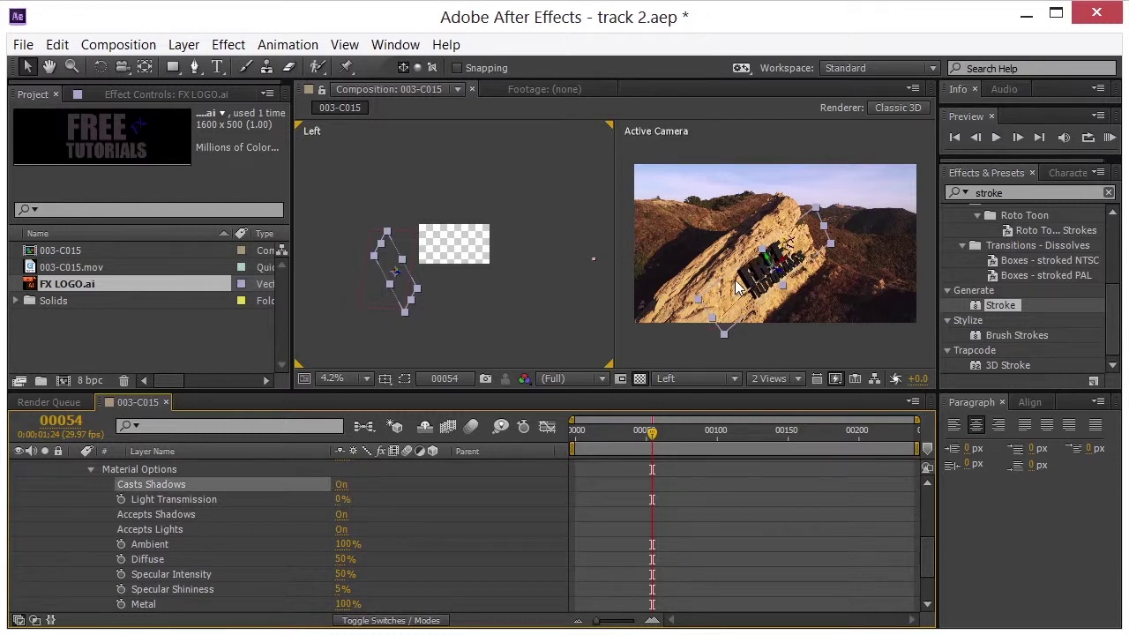
Raise Light 1's Position Y to -597.2, placing it at 3004.4, -597.2, -5503.0
scroll(223, 529, up, 10)
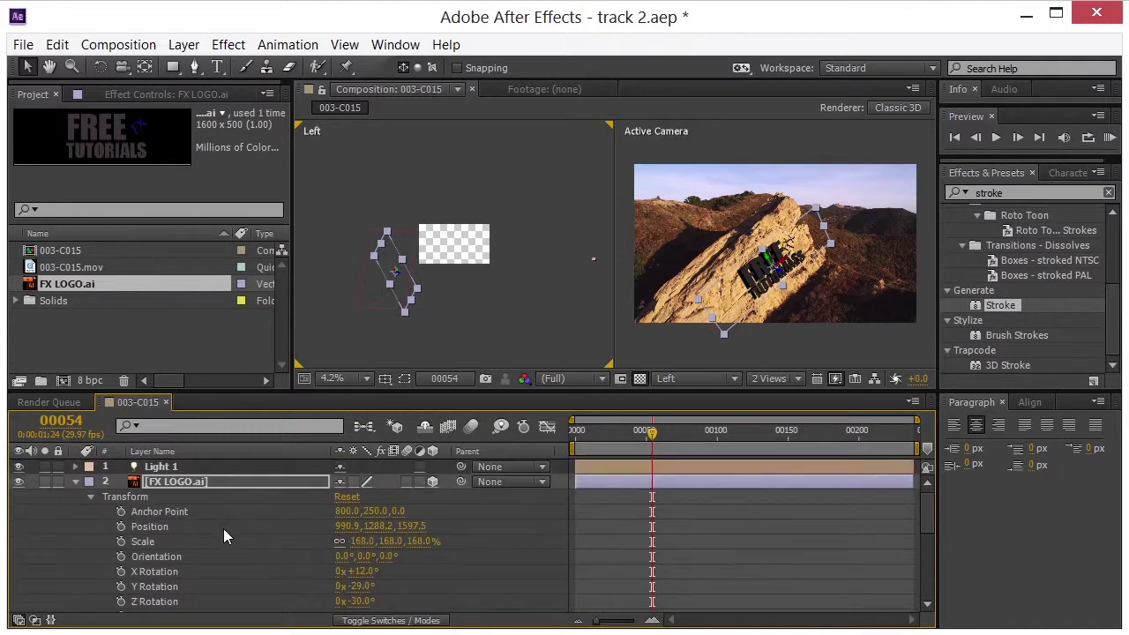
click(77, 466)
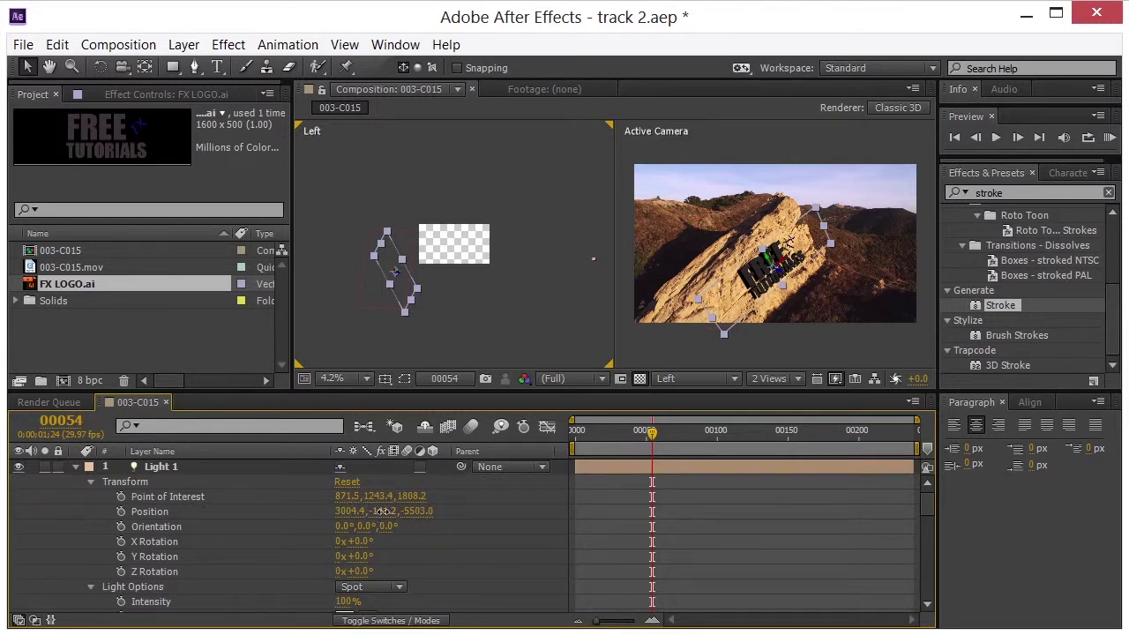
drag(381, 511, 3, 494)
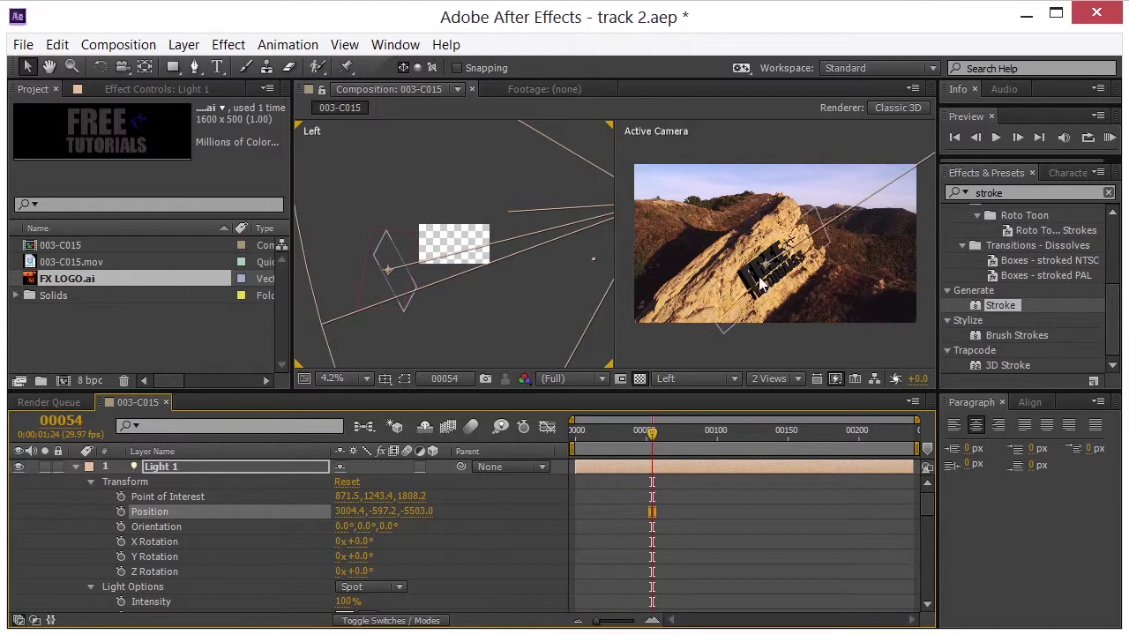
click(700, 385)
Switch the viewer to a single Active Camera view with the 1 View layout
click(706, 397)
click(780, 380)
click(788, 401)
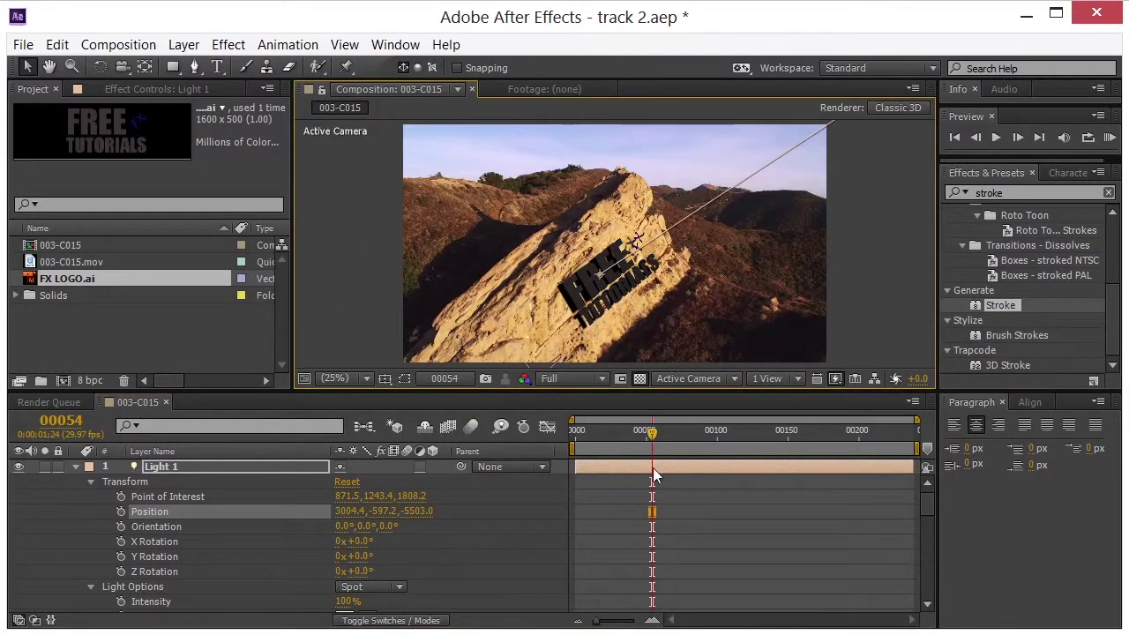
Scrub forward and back through the shot to check the logo's shadow on the rock
drag(593, 432, 724, 467)
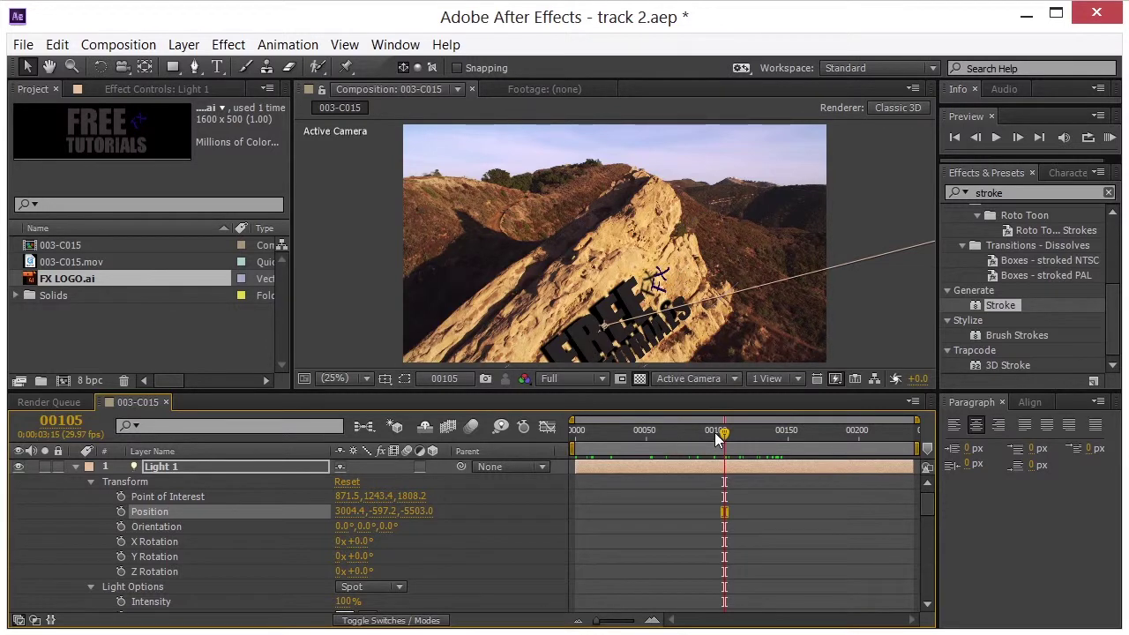
drag(720, 433, 684, 485)
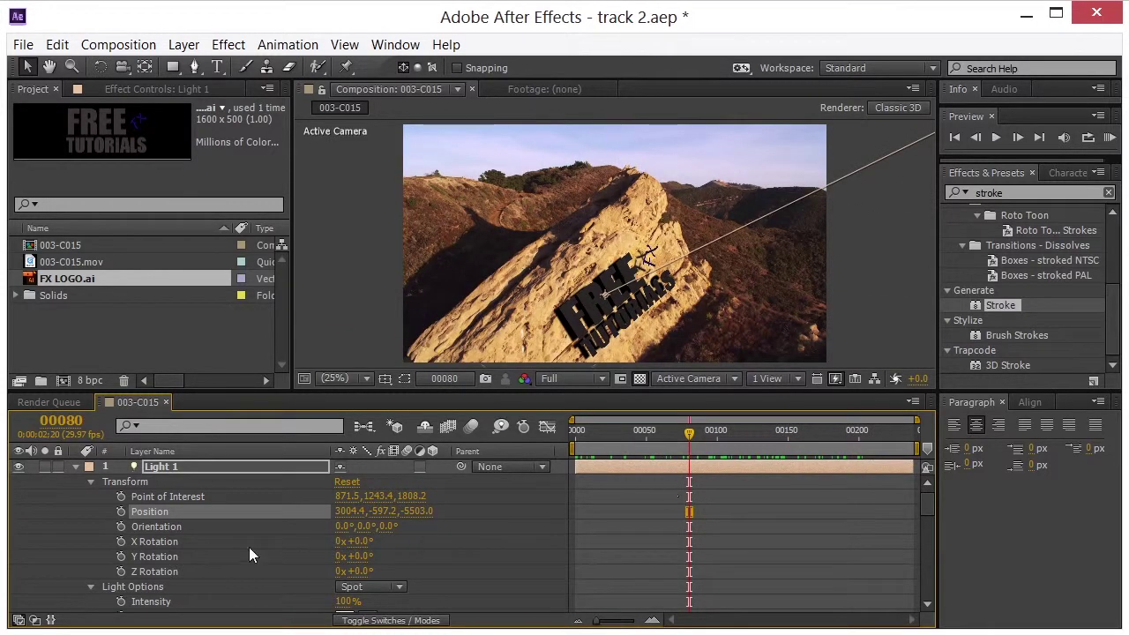
click(74, 467)
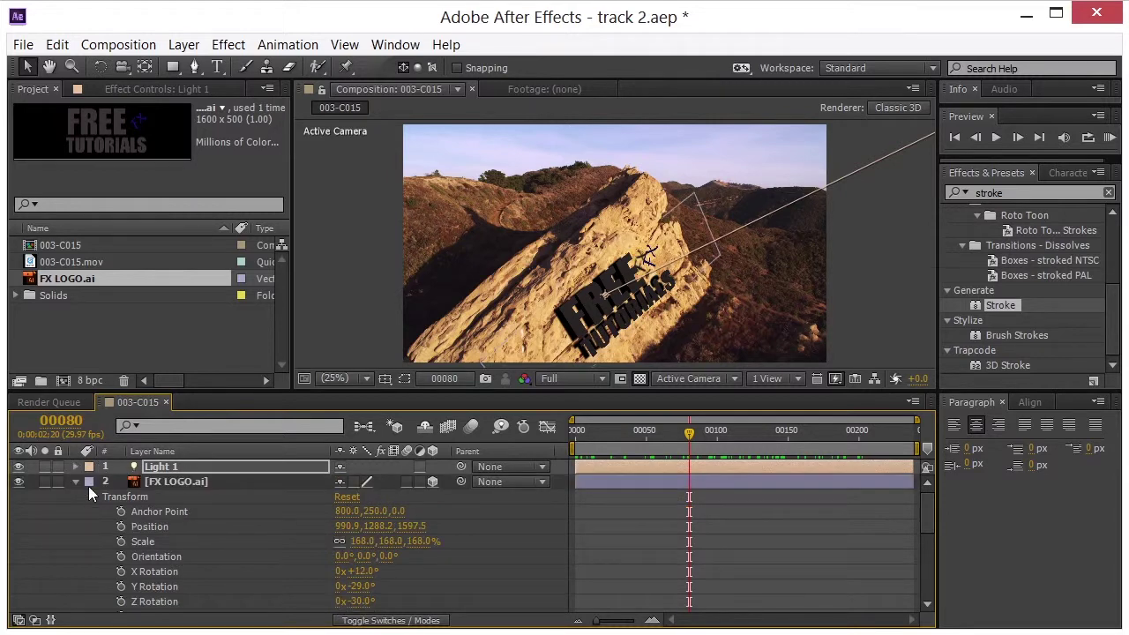
Apply Gradient Ramp to the FX LOGO.ai layer from an Effects & Presets search for 'ramp'
click(160, 481)
click(949, 195)
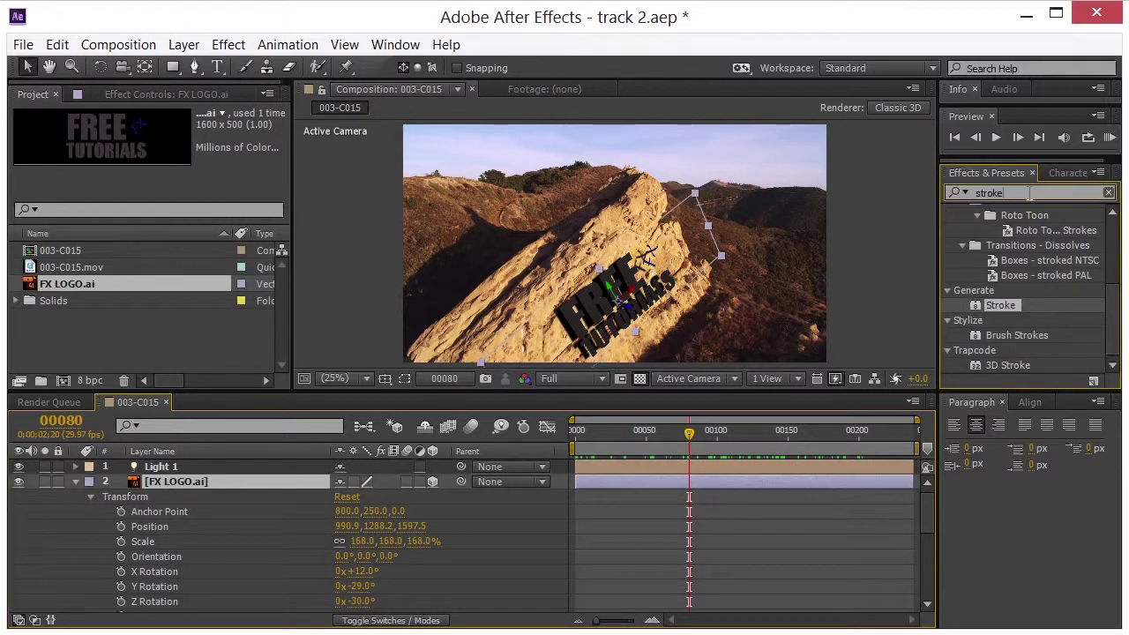
text(ramp)
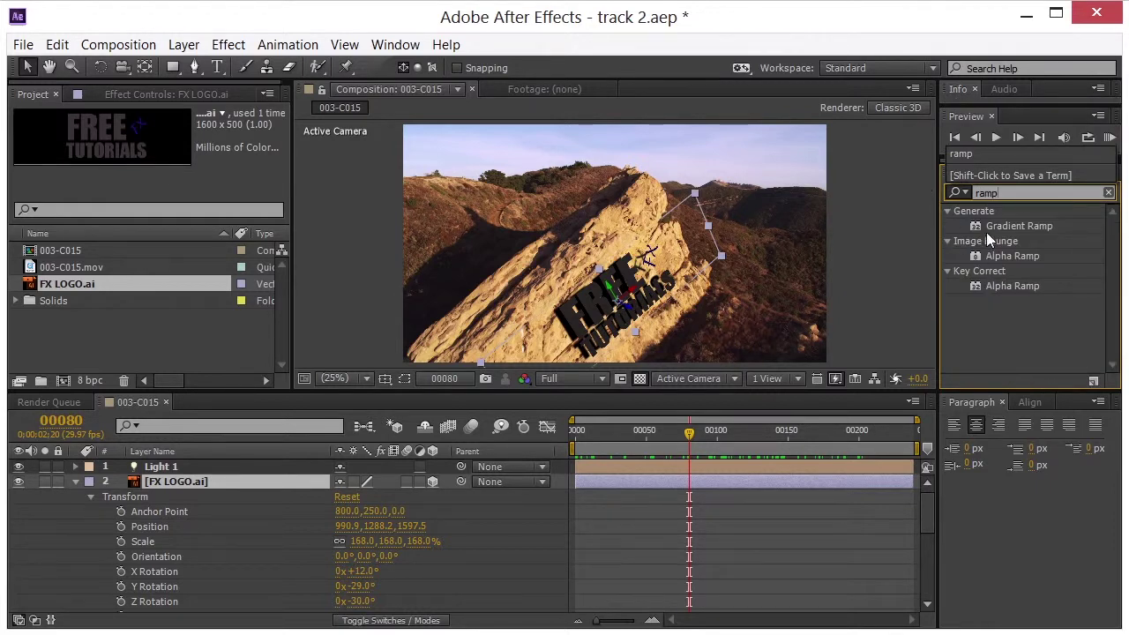
drag(973, 225, 202, 478)
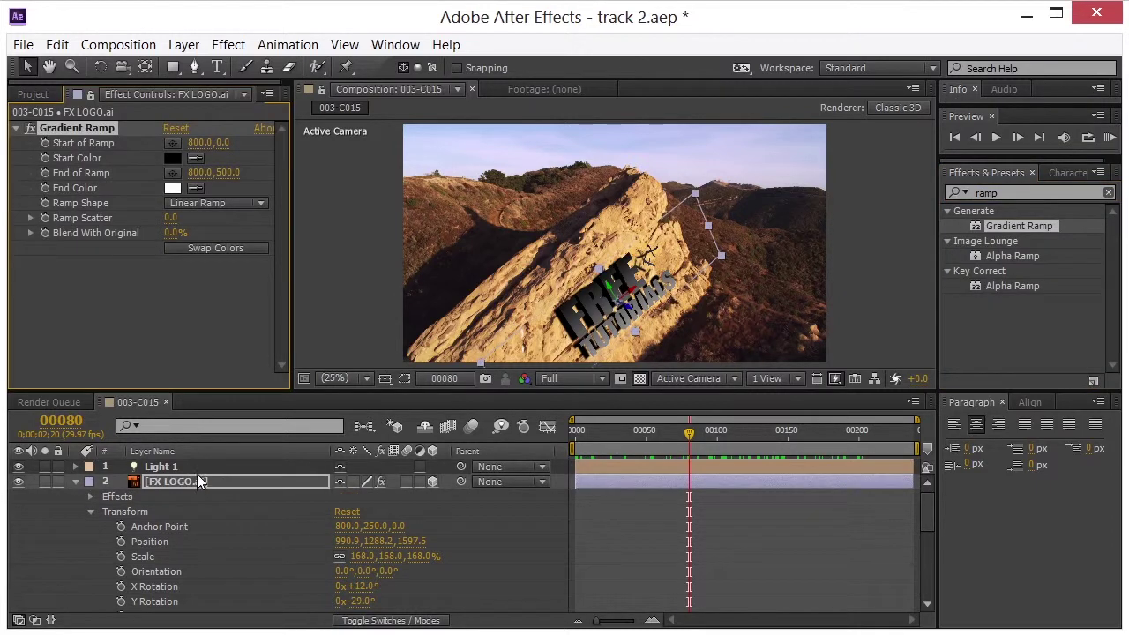
Set the ramp's End Color to 9F9F9F and Start Color to 2F2F2F
click(173, 188)
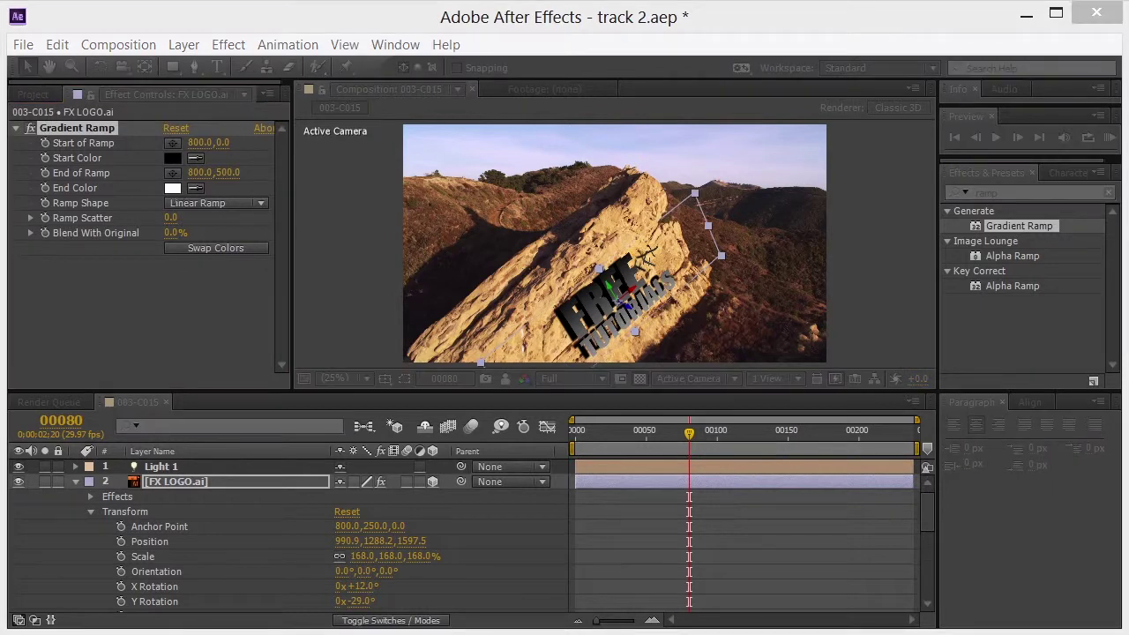
drag(733, 323, 449, 222)
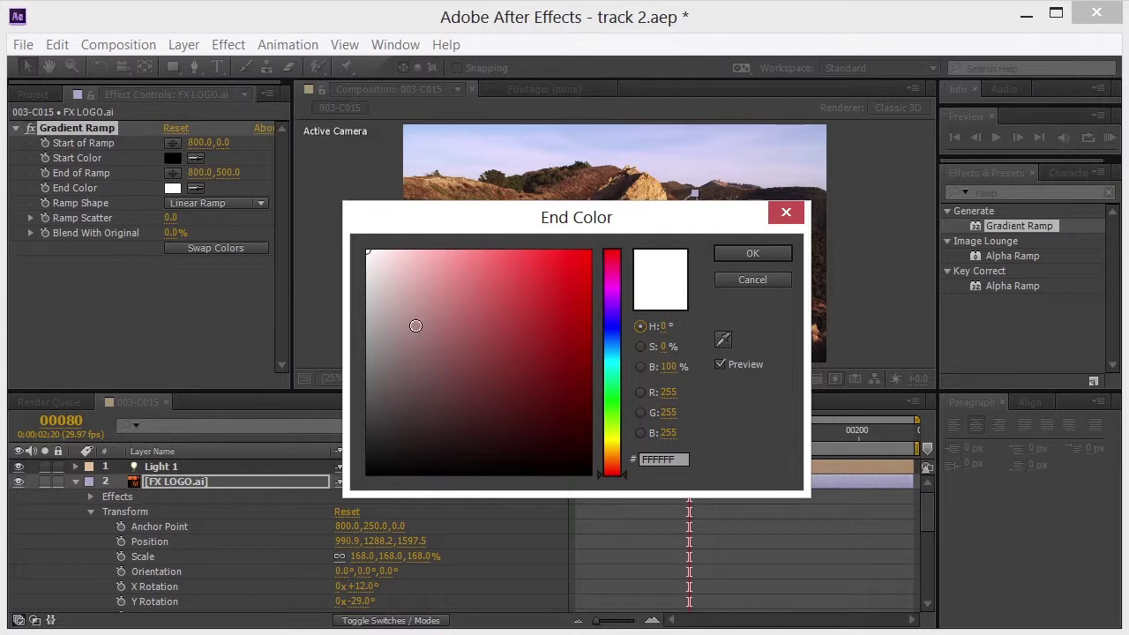
drag(416, 323, 352, 333)
click(734, 258)
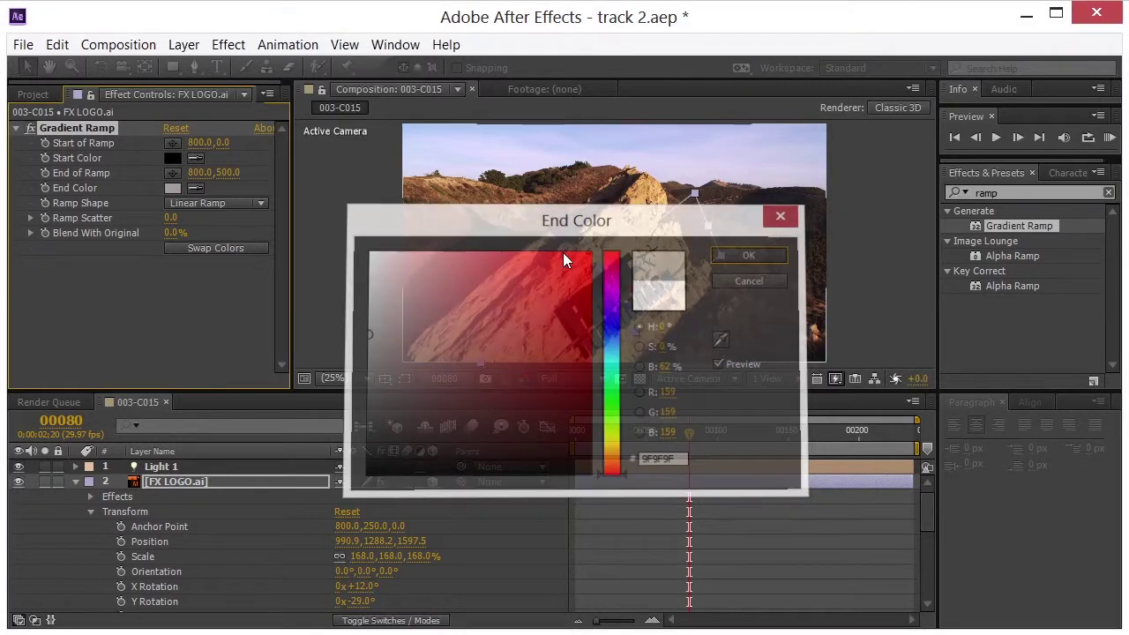
click(172, 158)
mouse_move(423, 319)
mouse_down()
mouse_move(380, 313)
mouse_move(371, 394)
mouse_move(326, 433)
mouse_up()
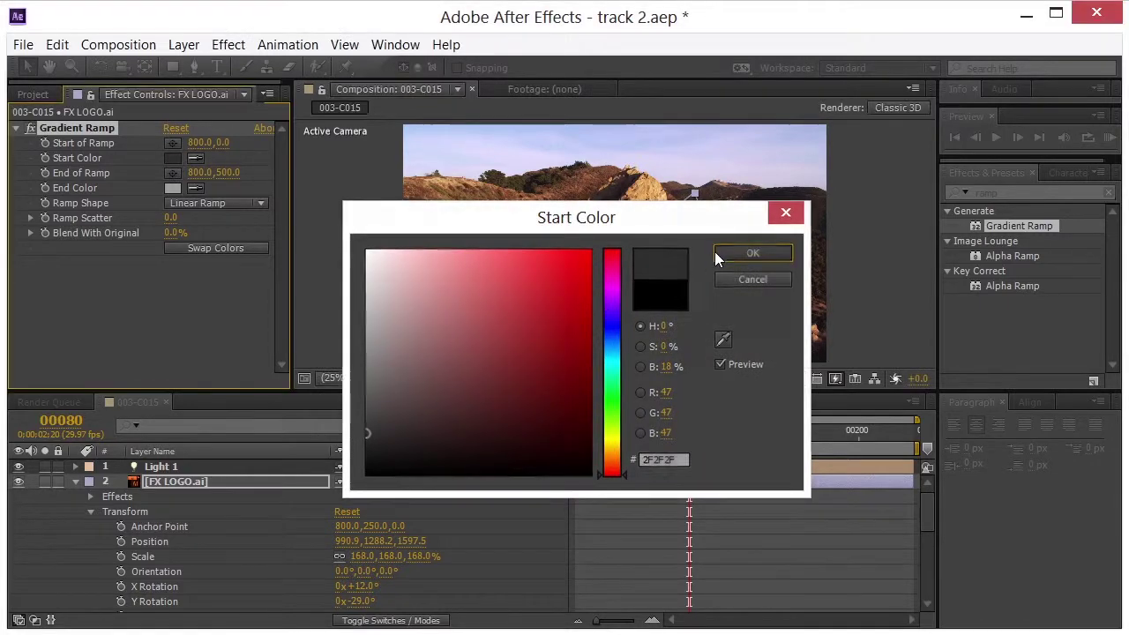
click(717, 253)
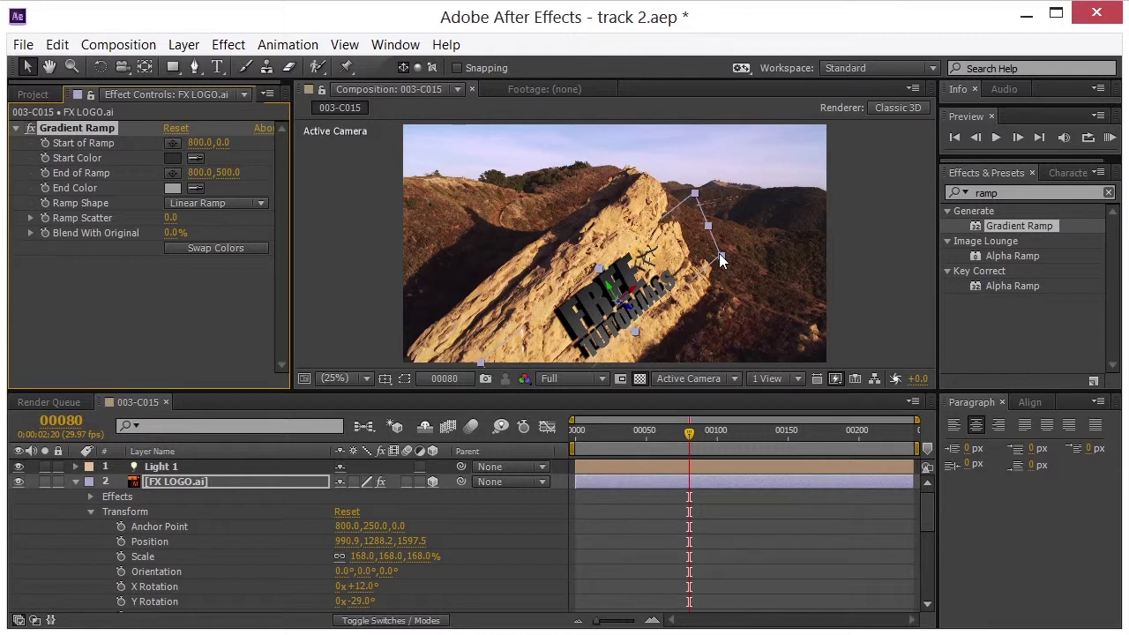
click(74, 482)
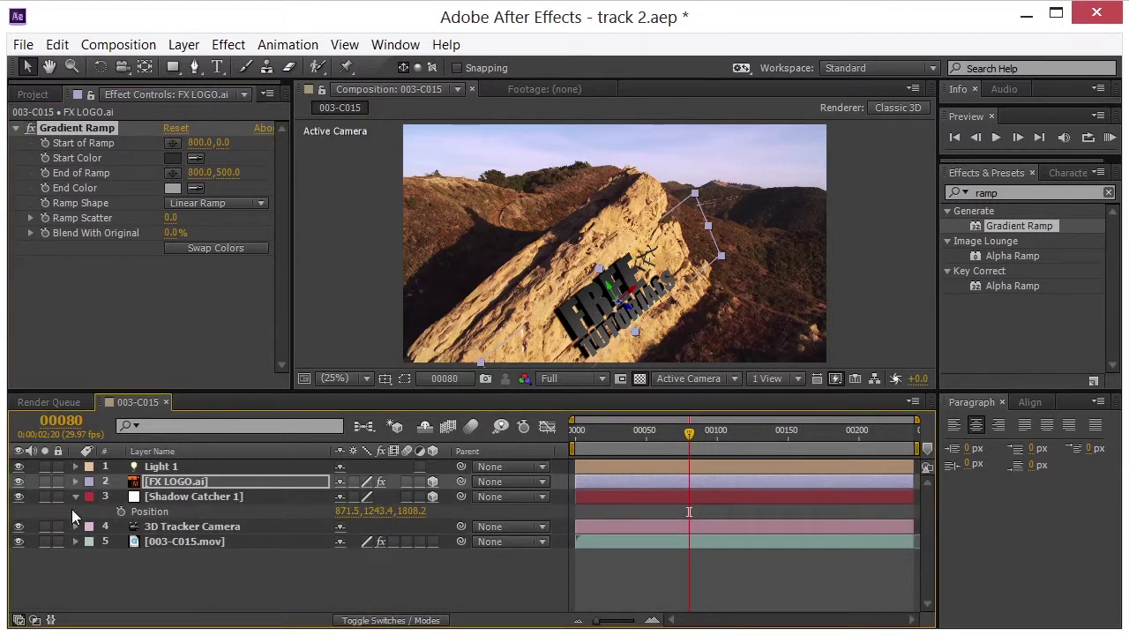
Create a new adjustment layer and apply RSMB motion blur to it
right_click(174, 584)
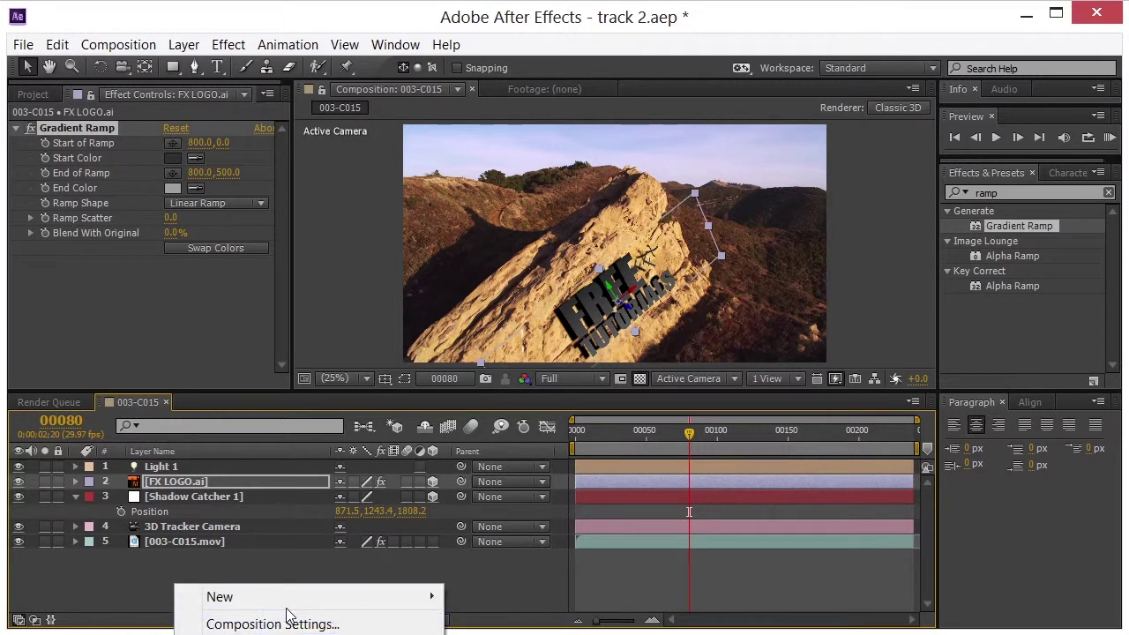
mouse_move(290, 607)
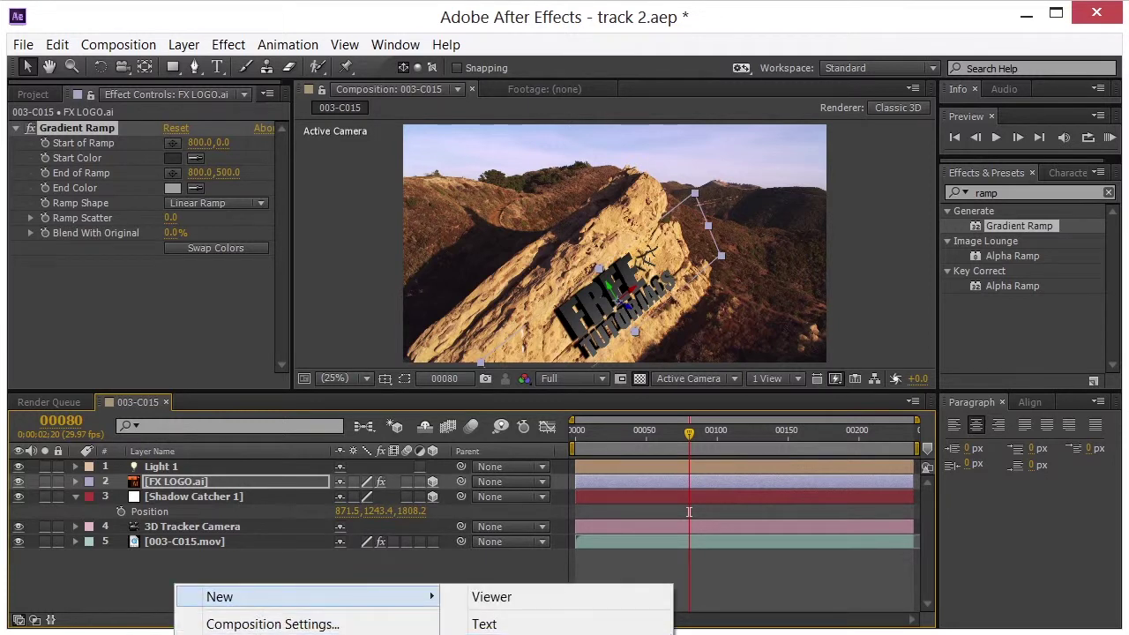
key(ctrl+alt+y)
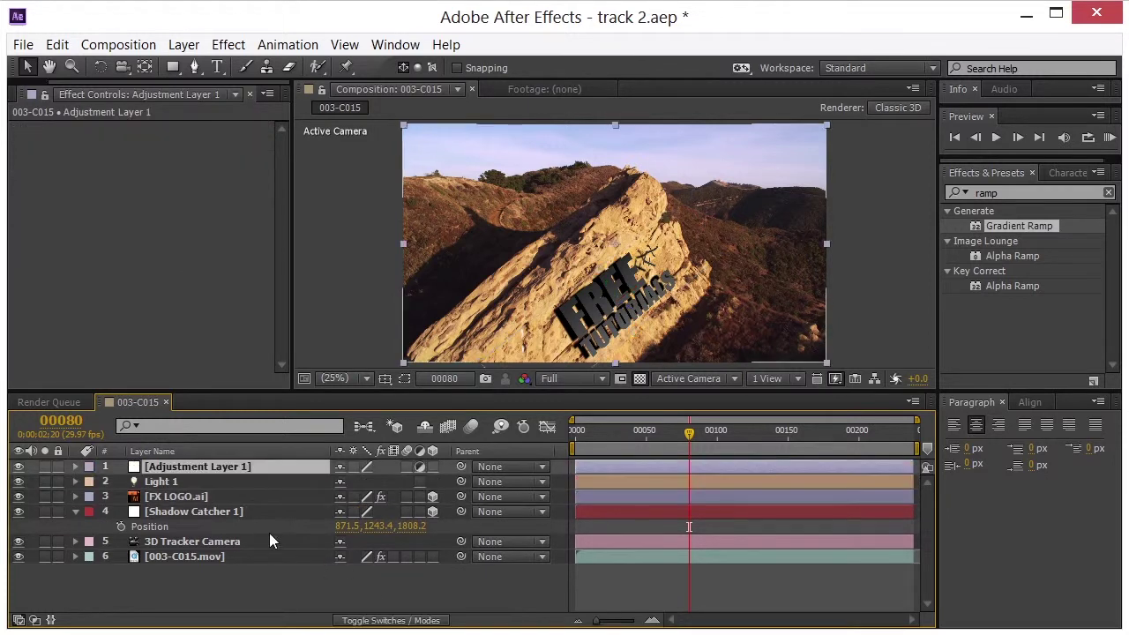
click(221, 44)
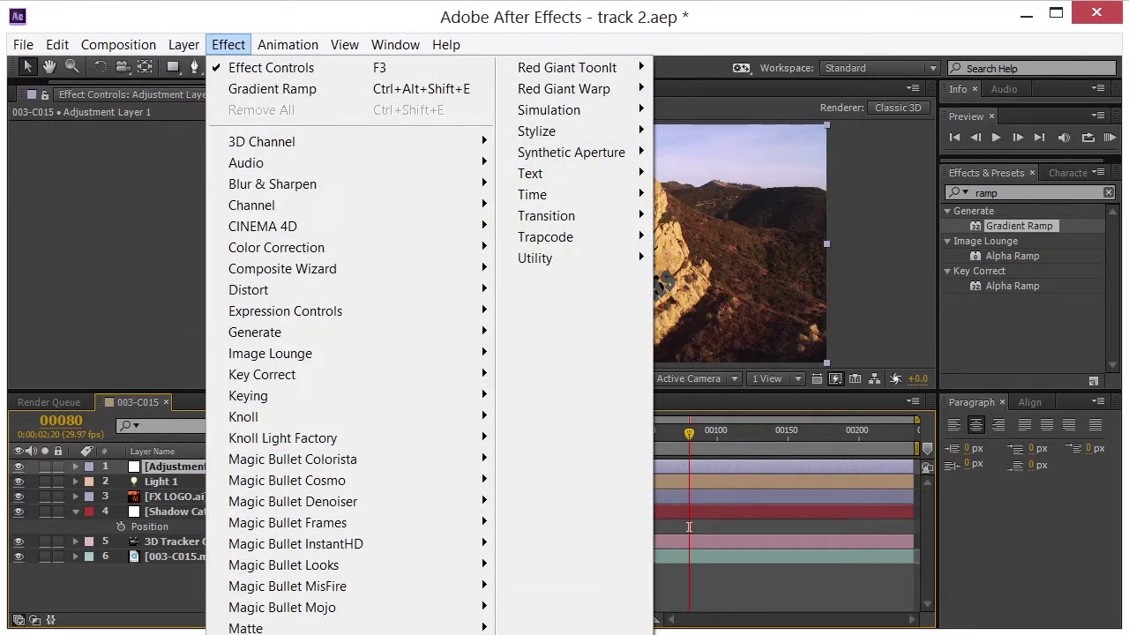
click(670, 434)
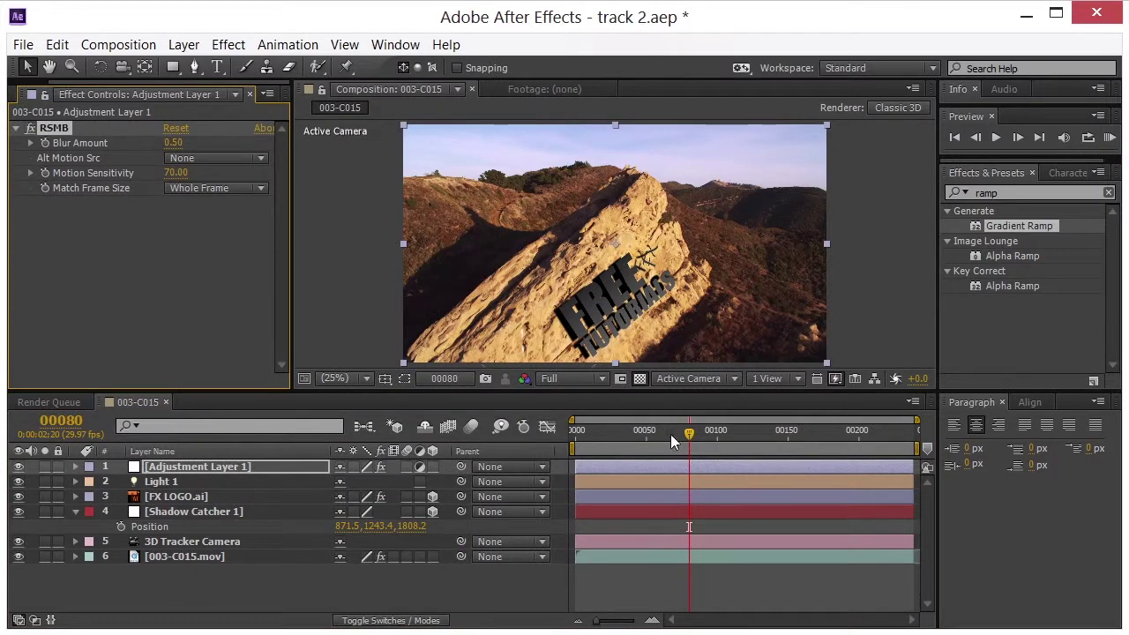
Move the playhead to frame 00100 and select all six layers in the timeline
click(717, 429)
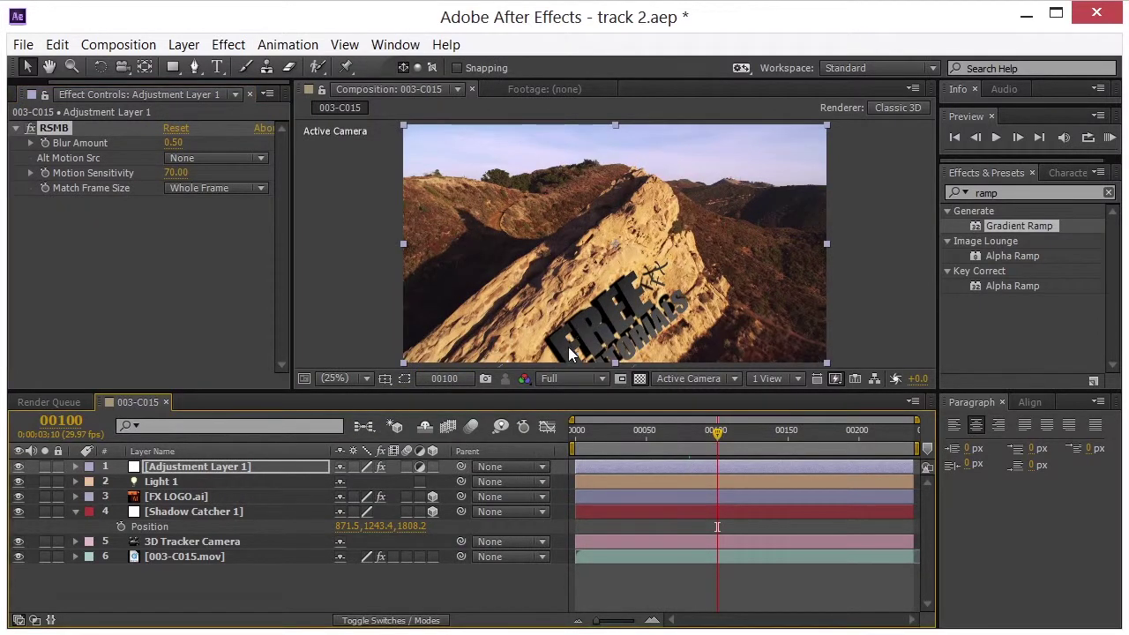
drag(234, 612, 132, 276)
click(184, 44)
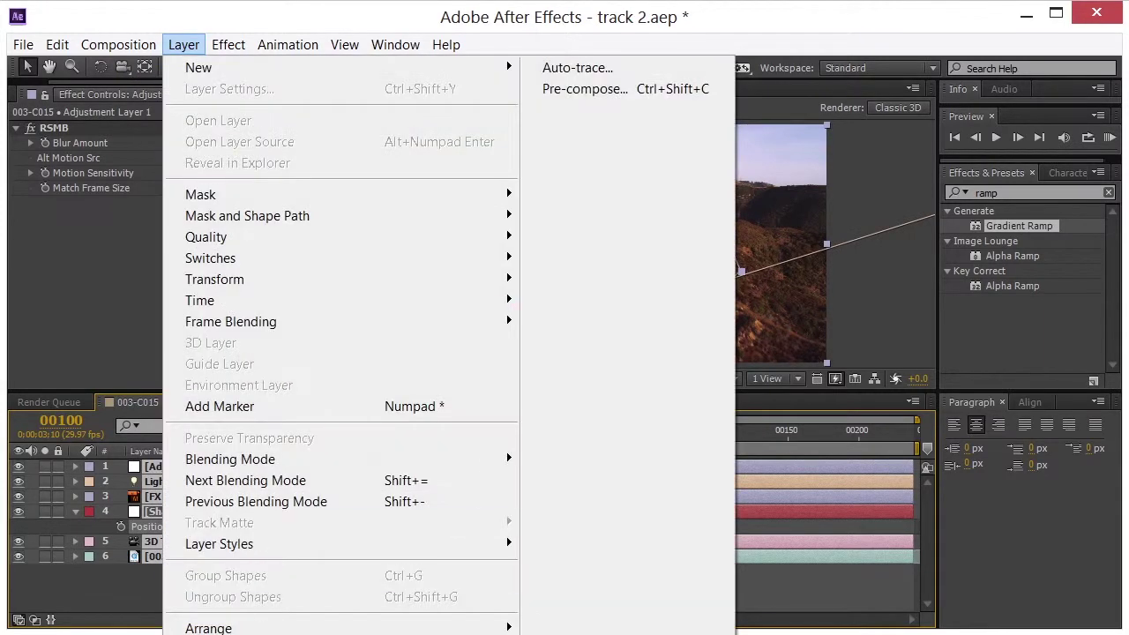
Pre-compose all six selected layers into Pre-comp 1, moving all attributes
mouse_move(115, 45)
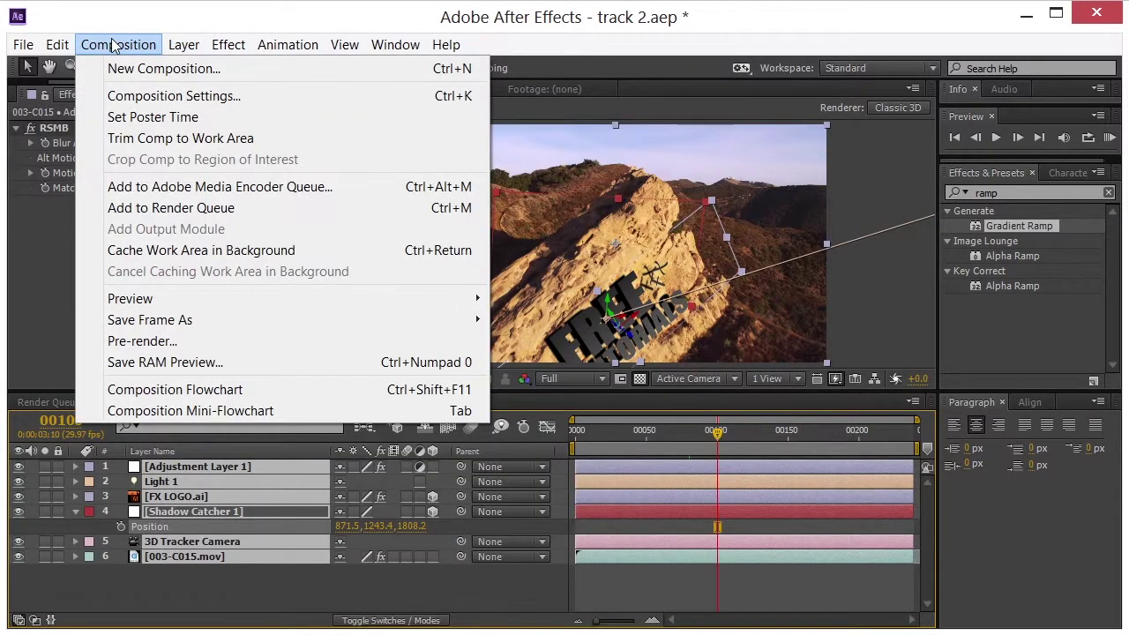
mouse_move(177, 49)
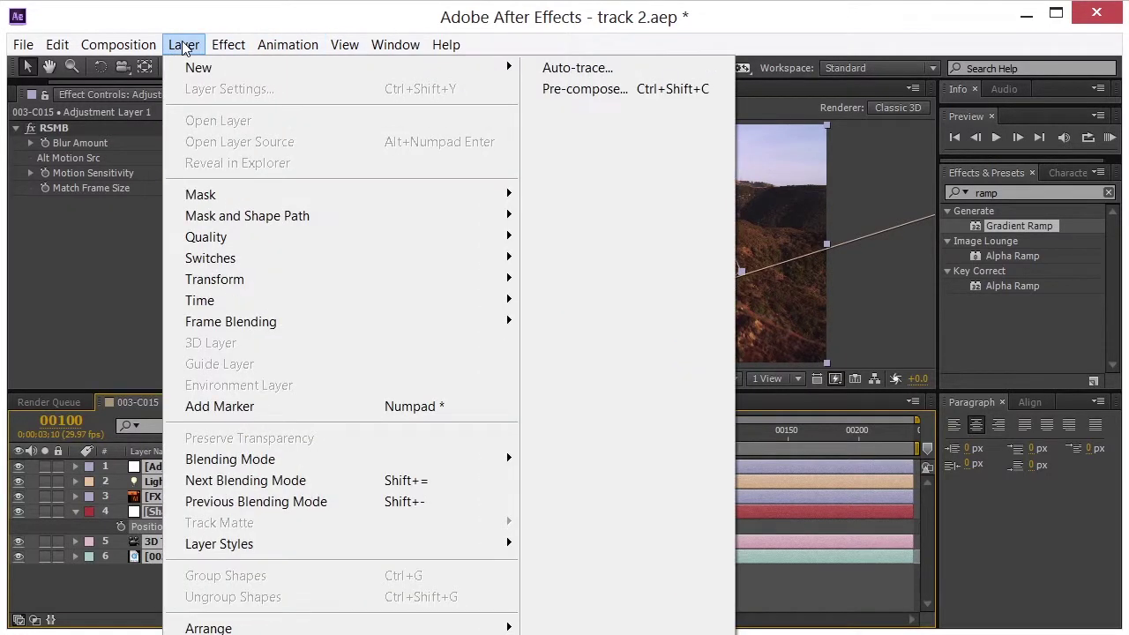
mouse_move(493, 68)
click(594, 92)
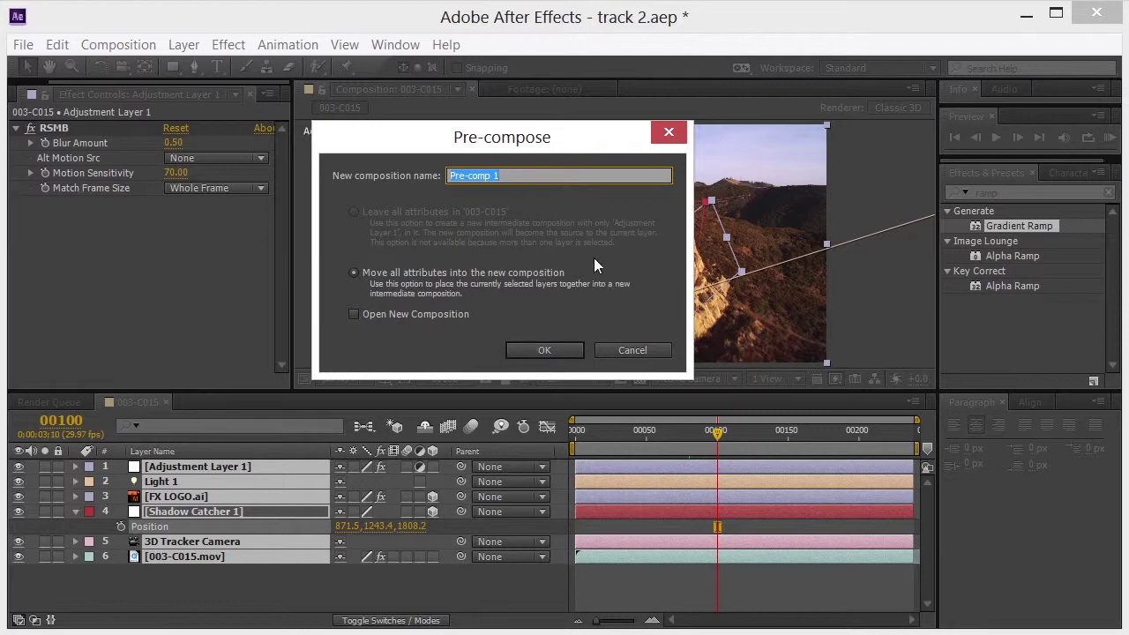
click(542, 350)
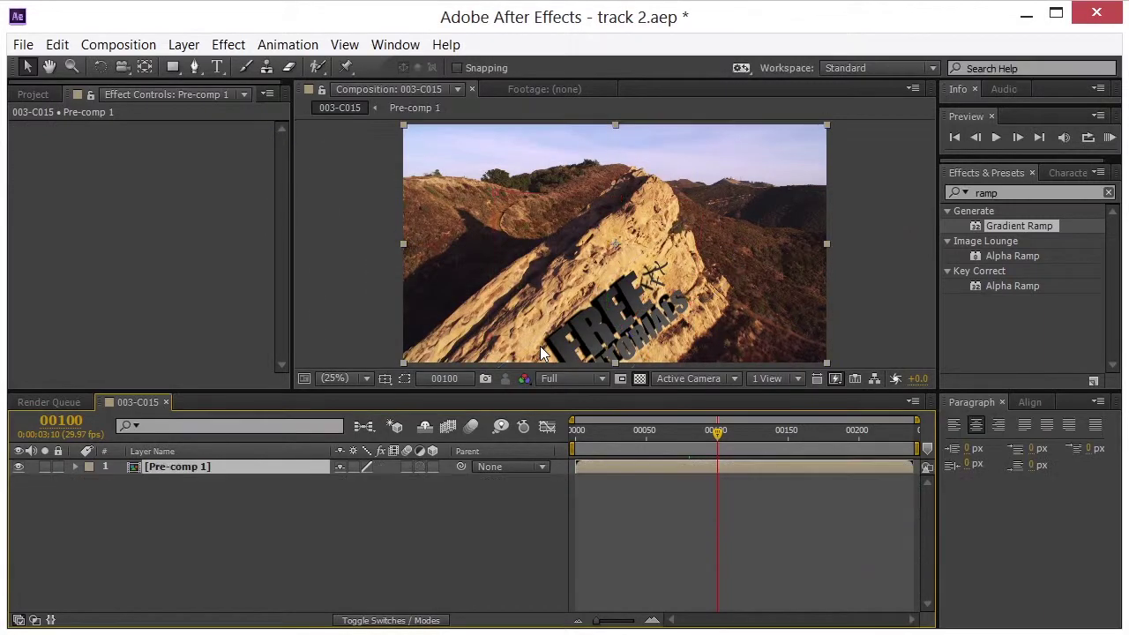
right_click(259, 527)
Add Adjustment Layer 2 above Pre-comp 1 with Magic Bullet Looks and open its Looks editor
mouse_move(320, 535)
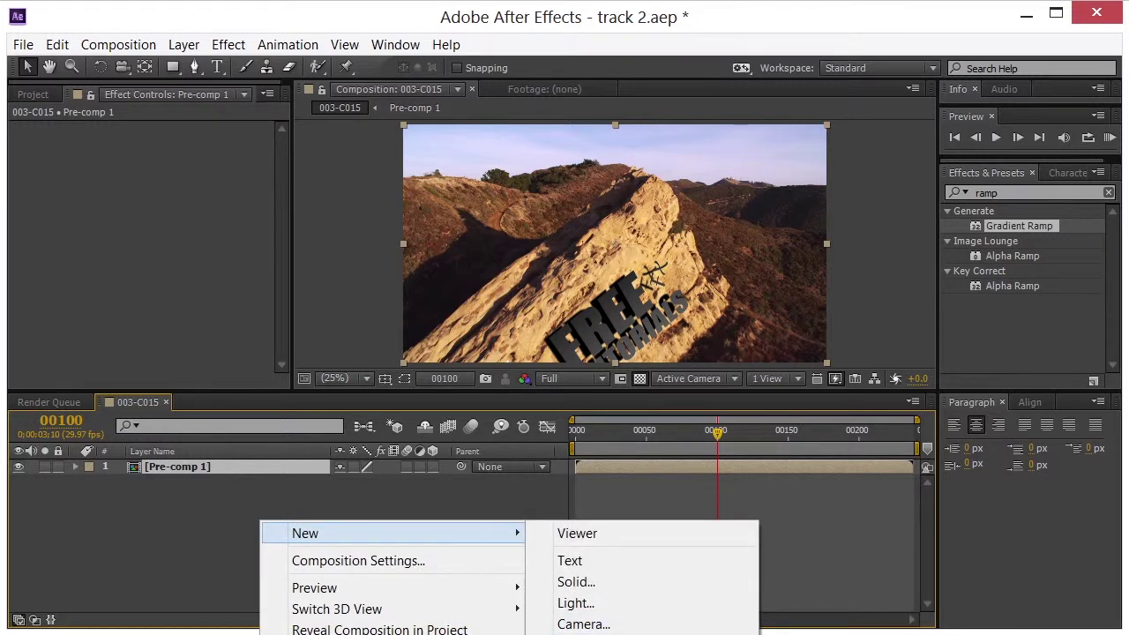
click(600, 634)
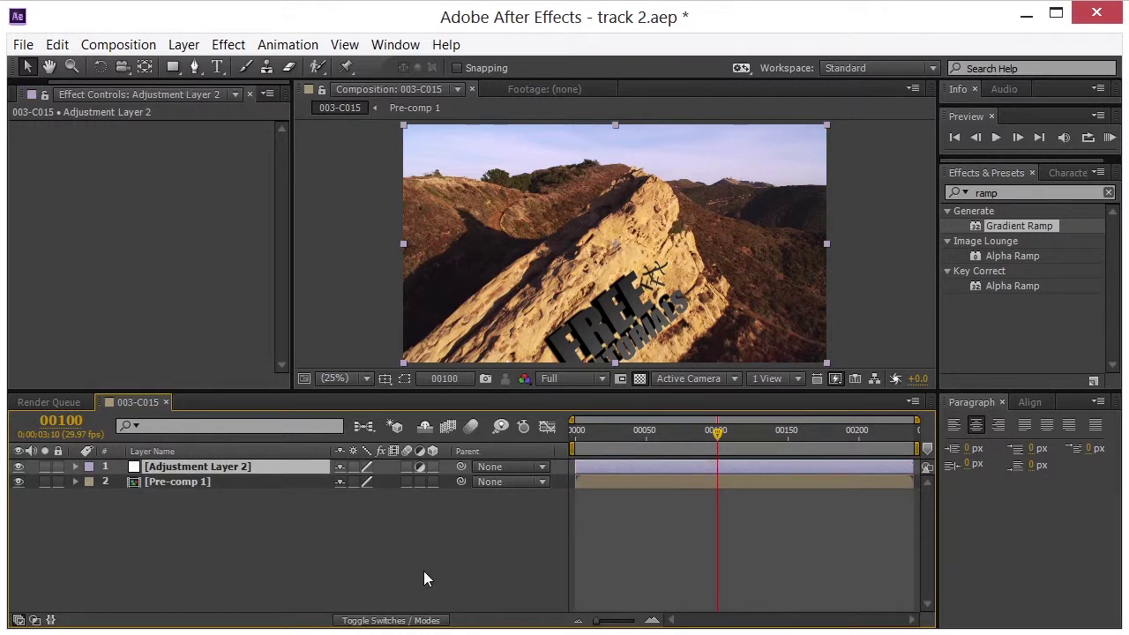
click(228, 44)
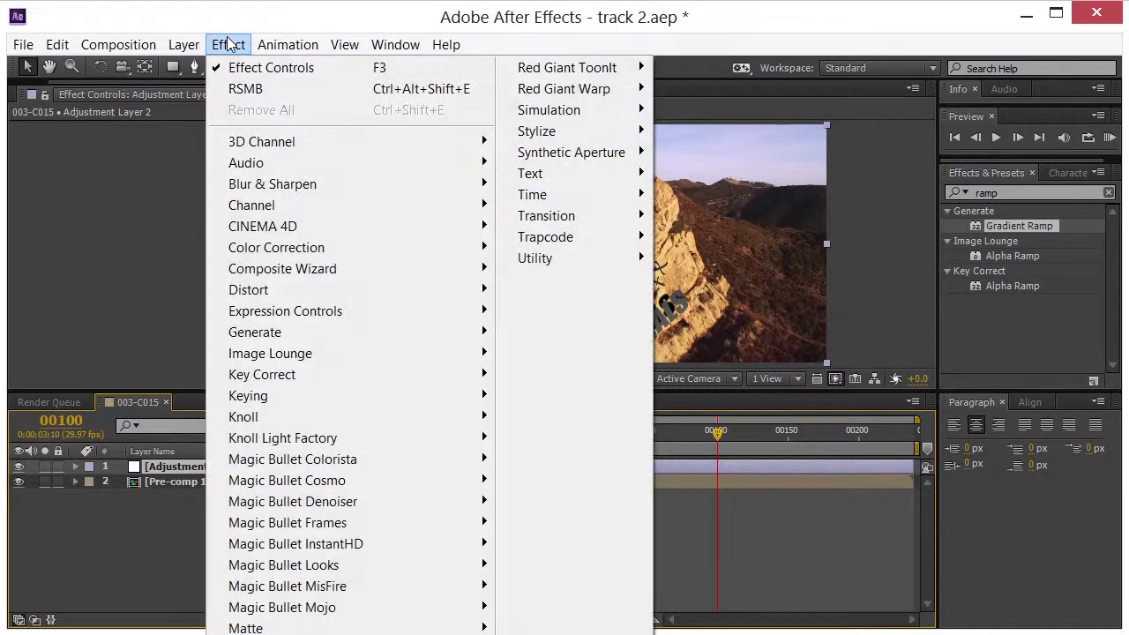
mouse_move(421, 491)
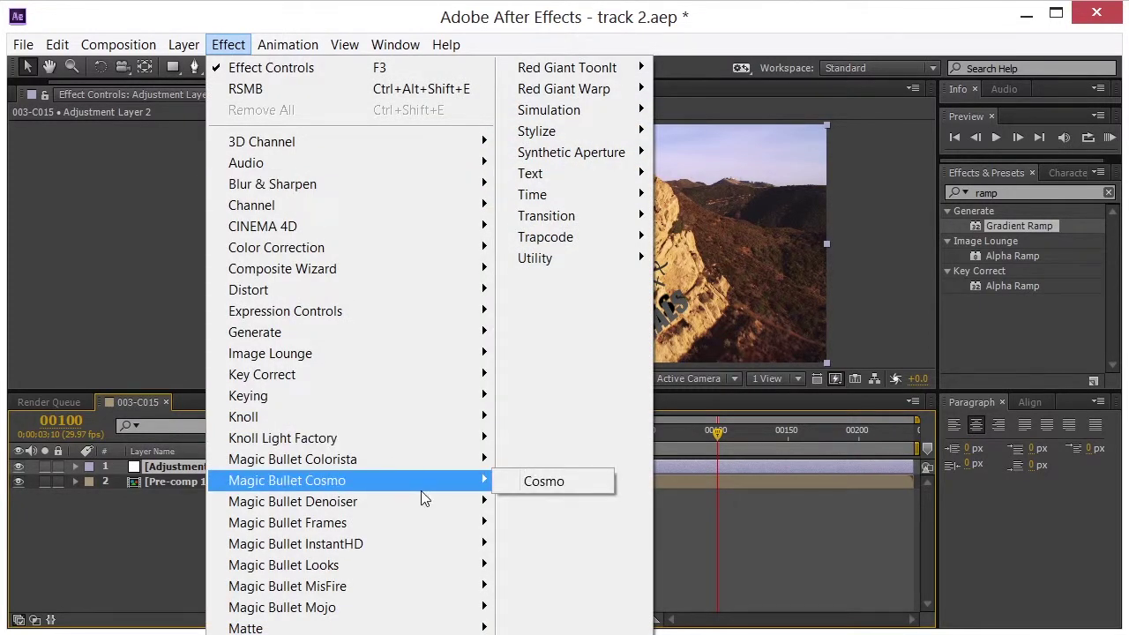
mouse_move(432, 565)
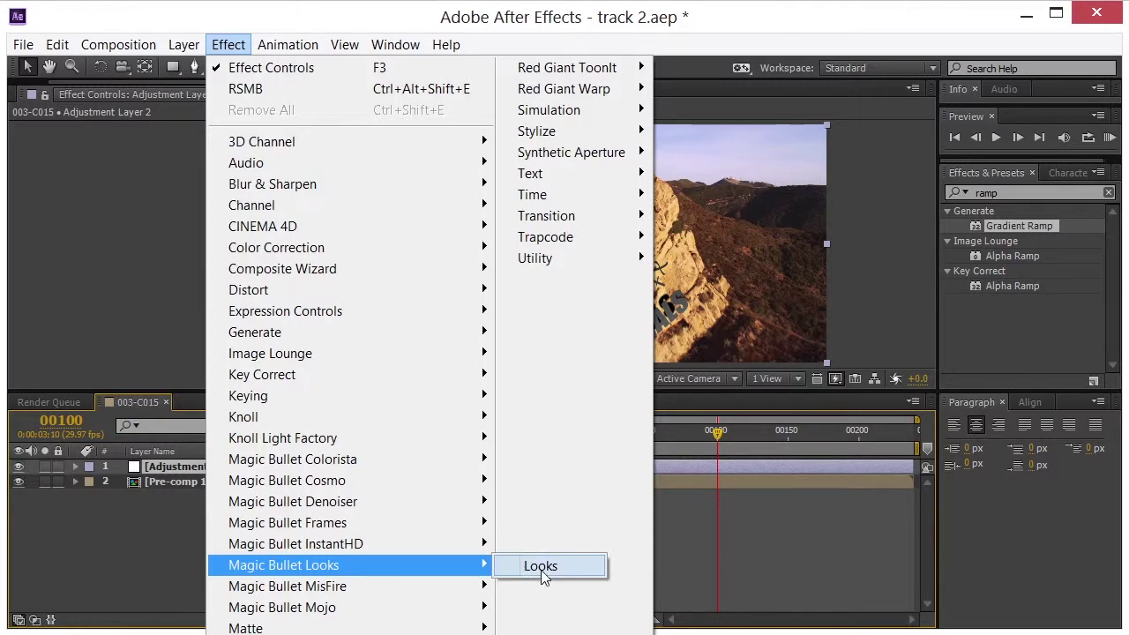
click(540, 569)
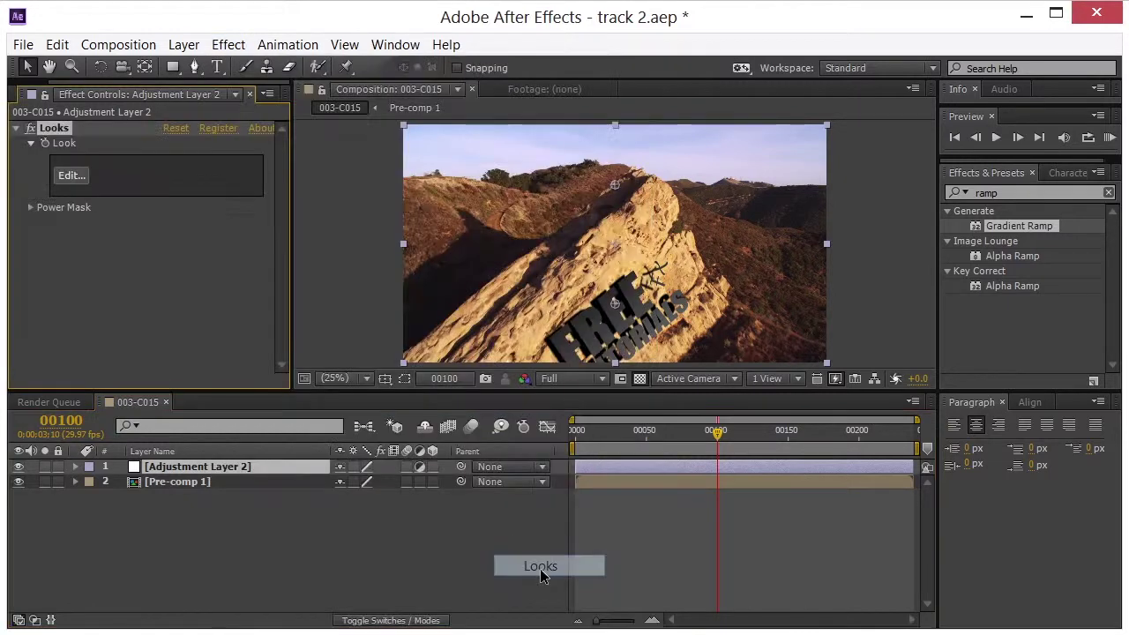
click(74, 179)
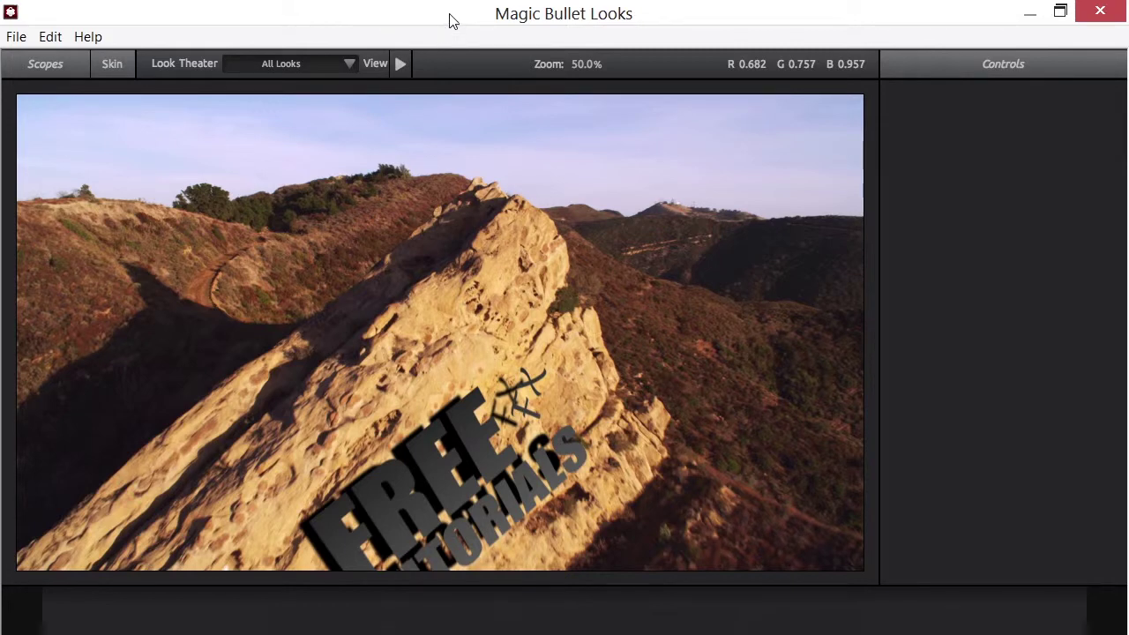
Apply the Basic Black and White preset from the Looks drawer's Basic category
mouse_move(7, 335)
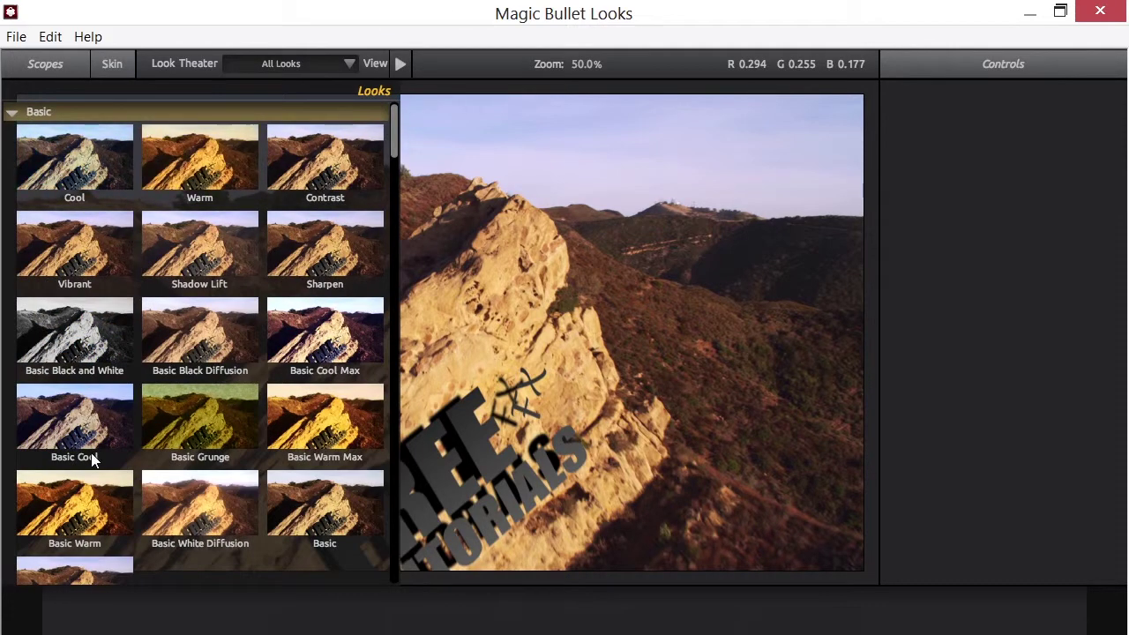
click(86, 336)
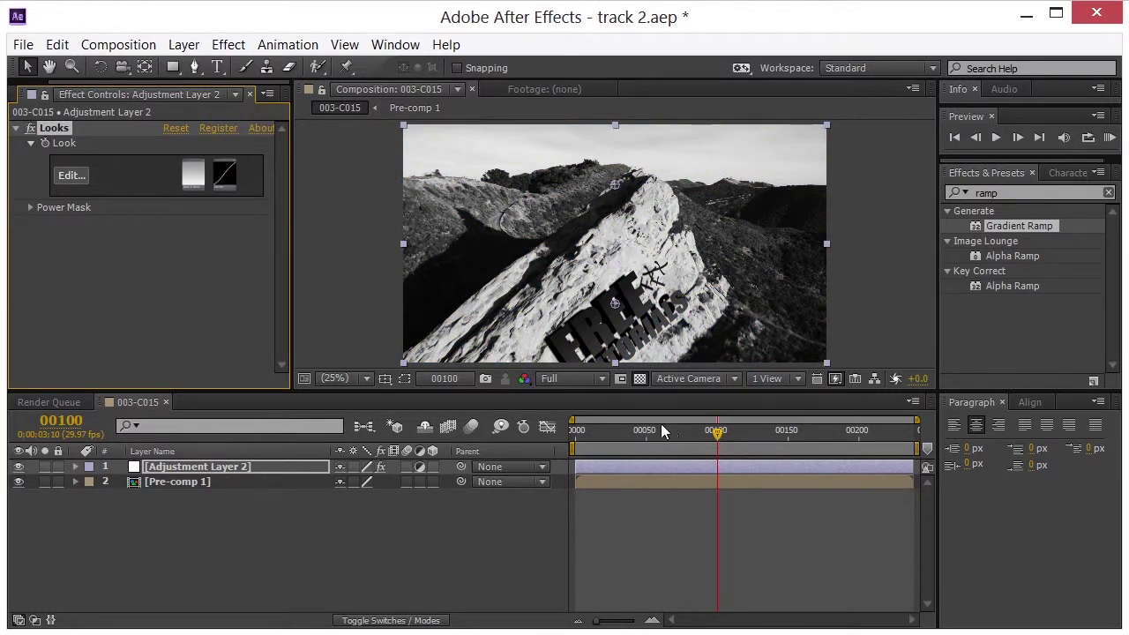
Return to frame 00005 and add the composition to the Render Queue
click(610, 427)
drag(605, 430, 582, 432)
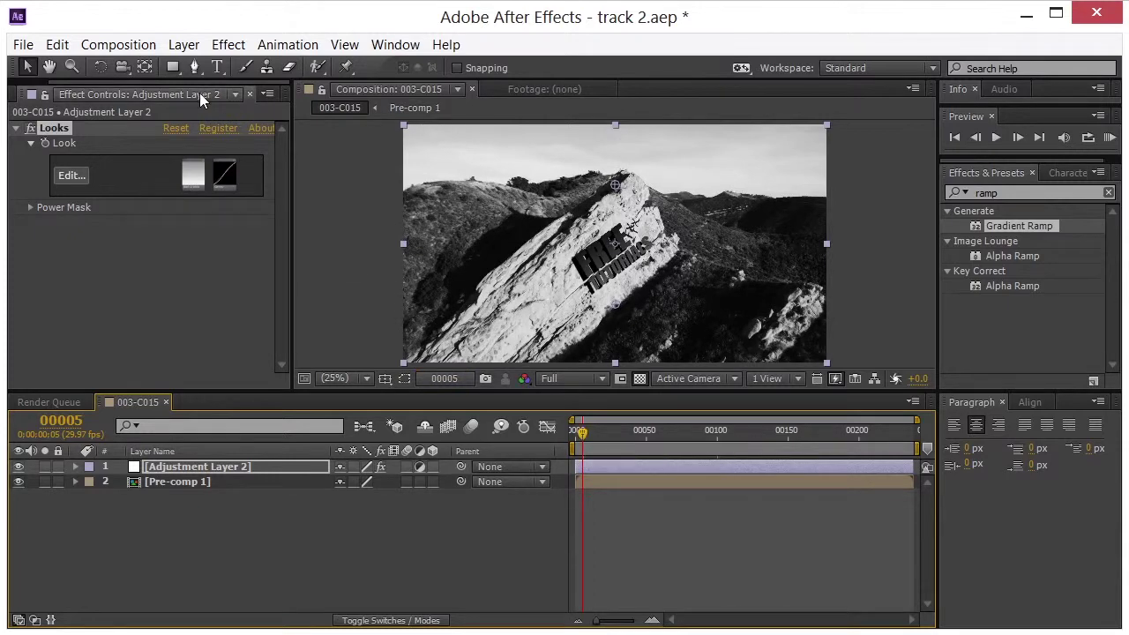
click(118, 44)
click(210, 208)
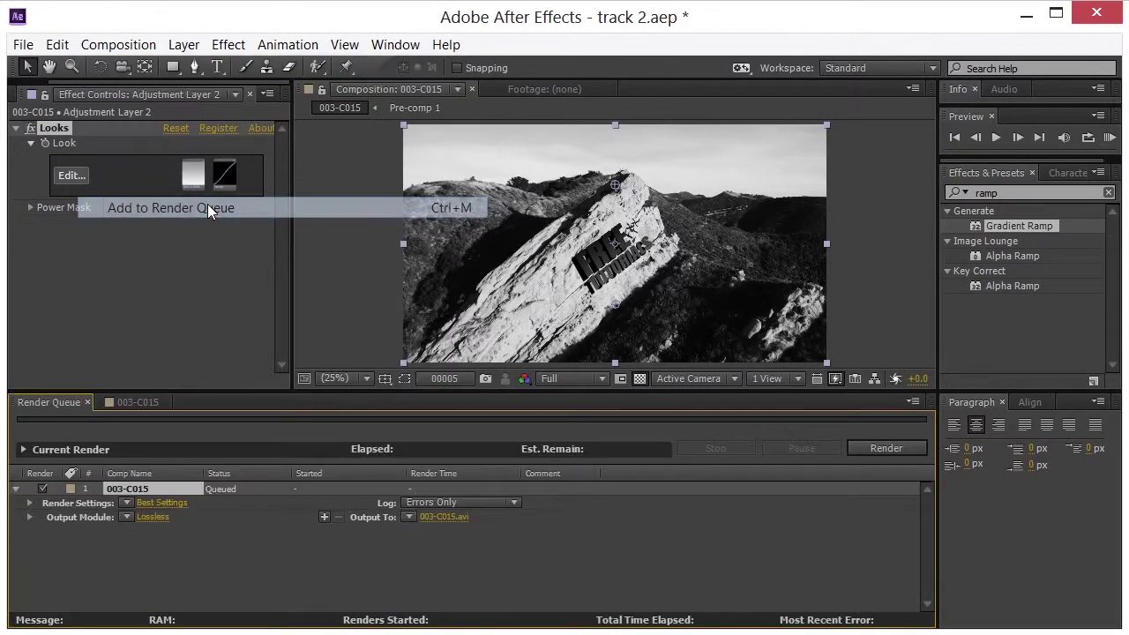
Set the output module to QuickTime format, resized to 864 × 486
click(155, 516)
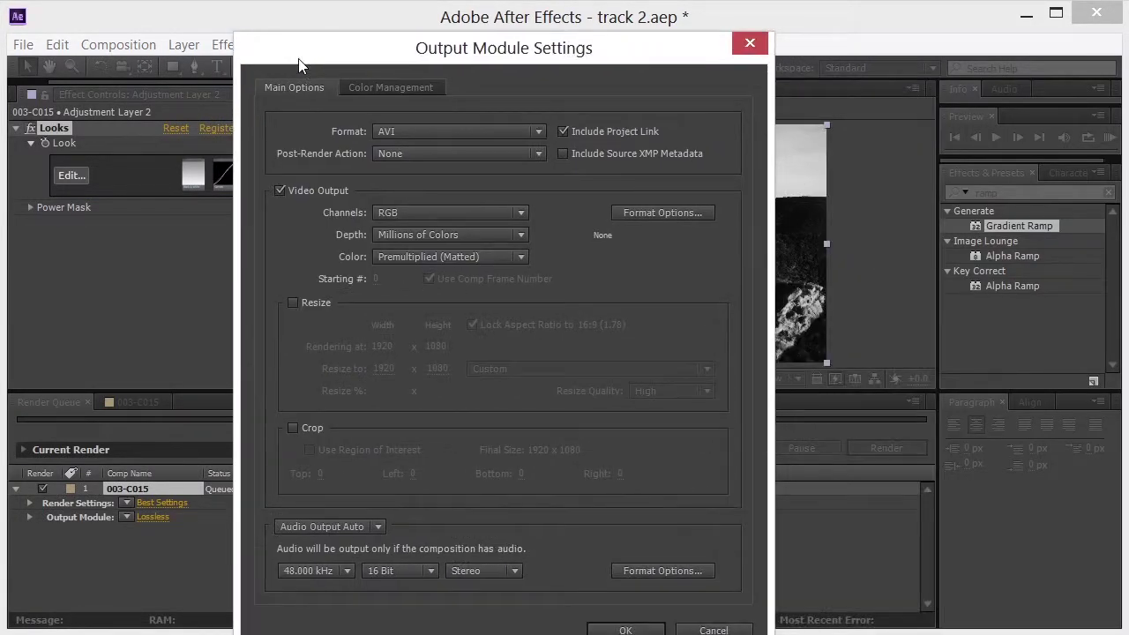
click(391, 134)
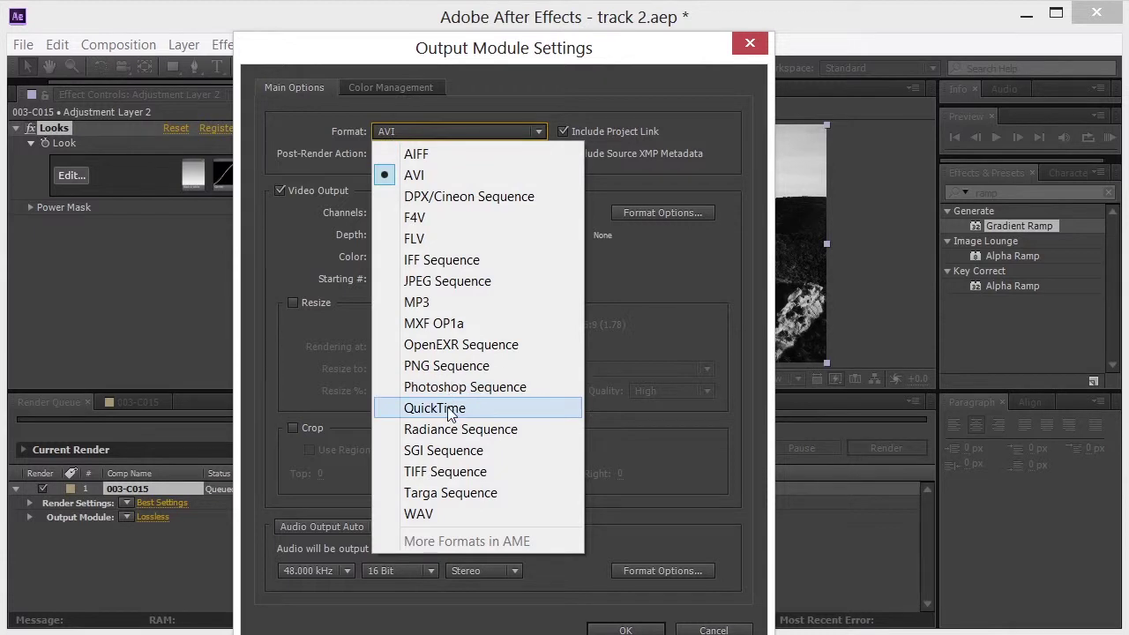
click(388, 408)
click(293, 302)
click(385, 368)
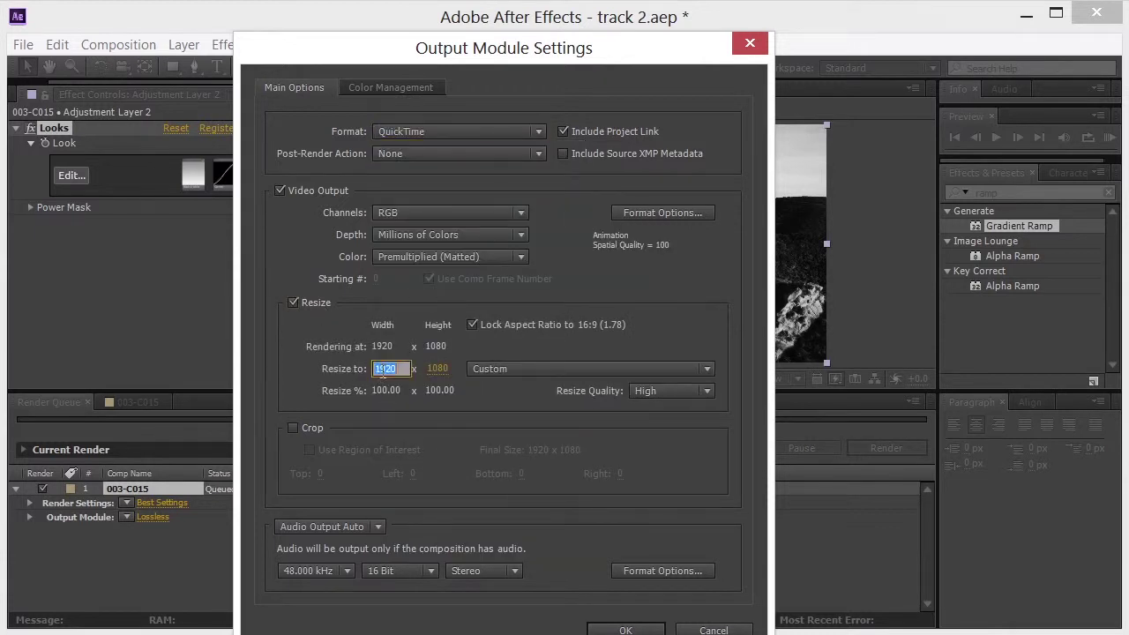
text(864)
key(Tab)
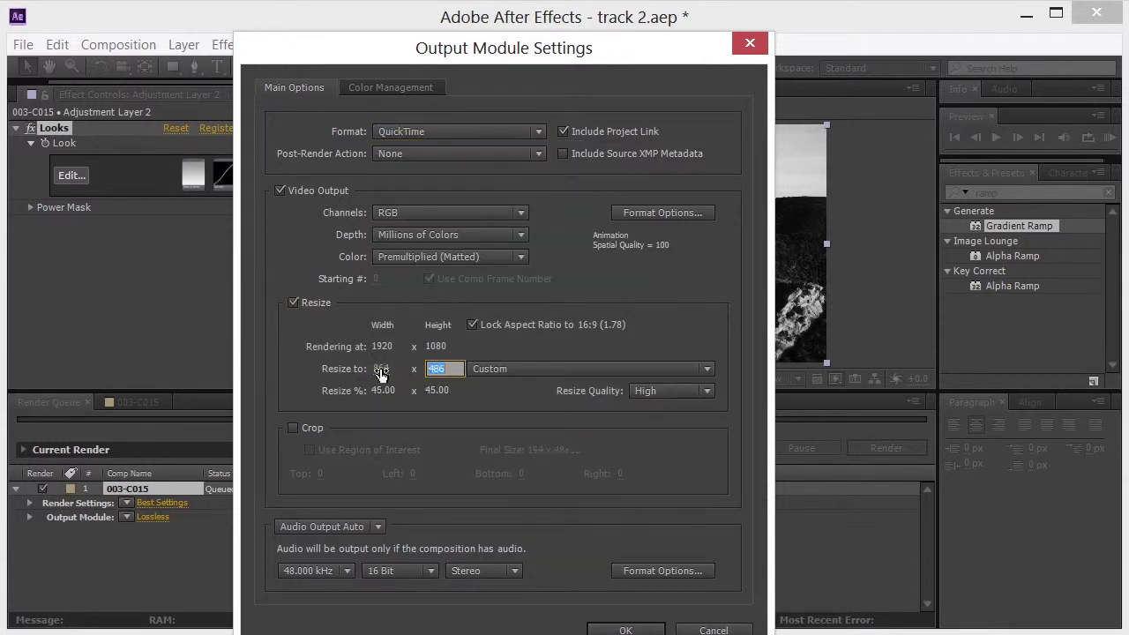
click(621, 630)
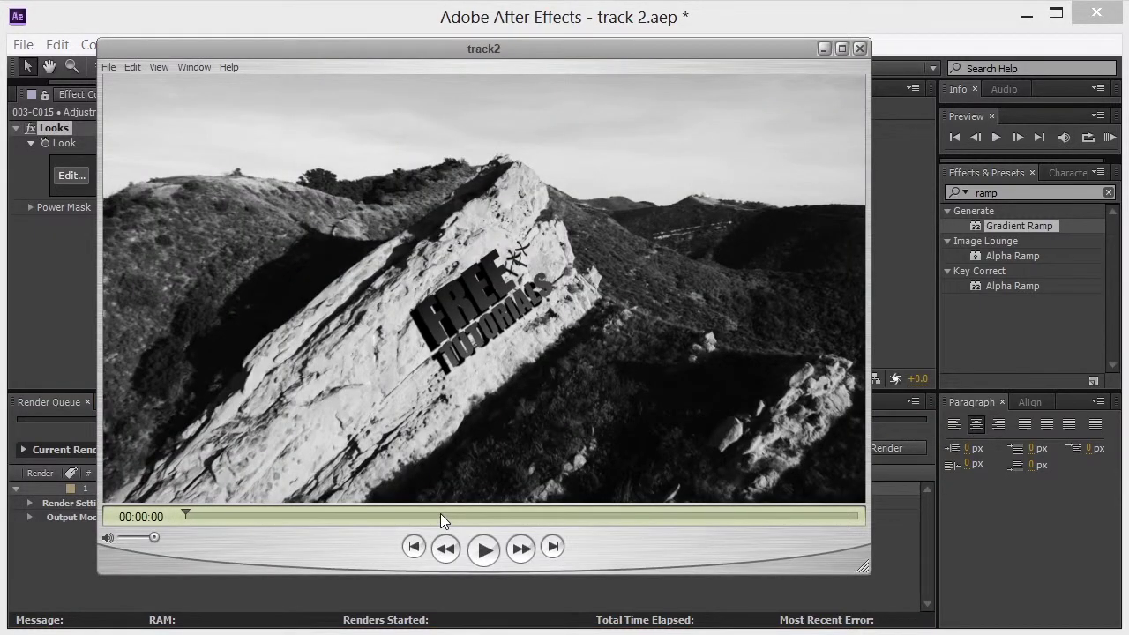
Play the rendered monochrome track2 clip in QuickTime Player
click(481, 550)
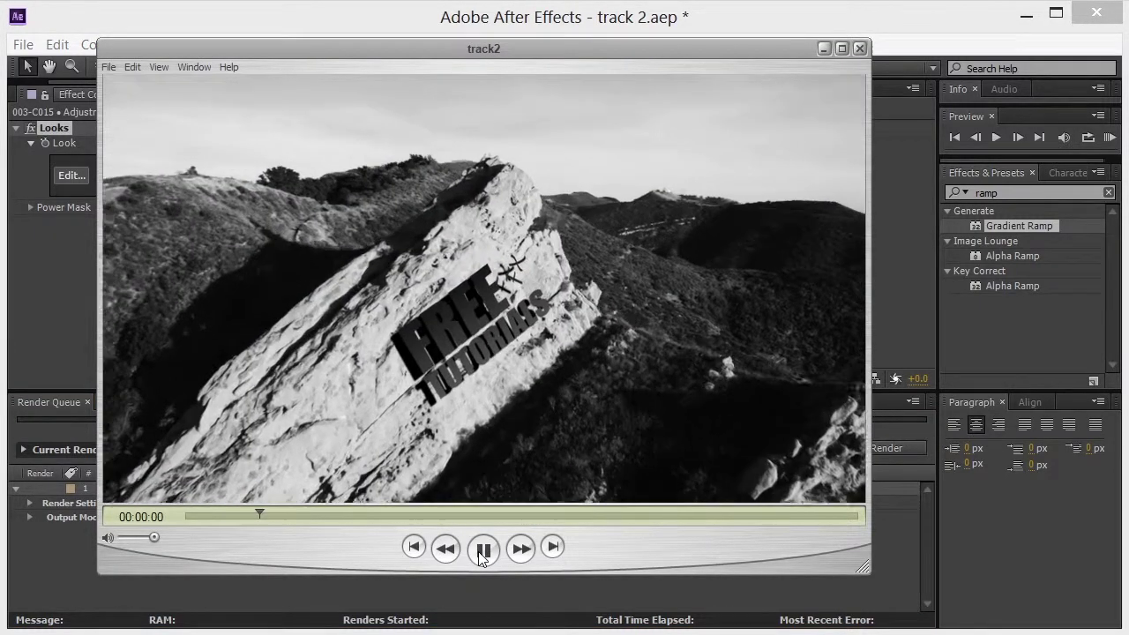